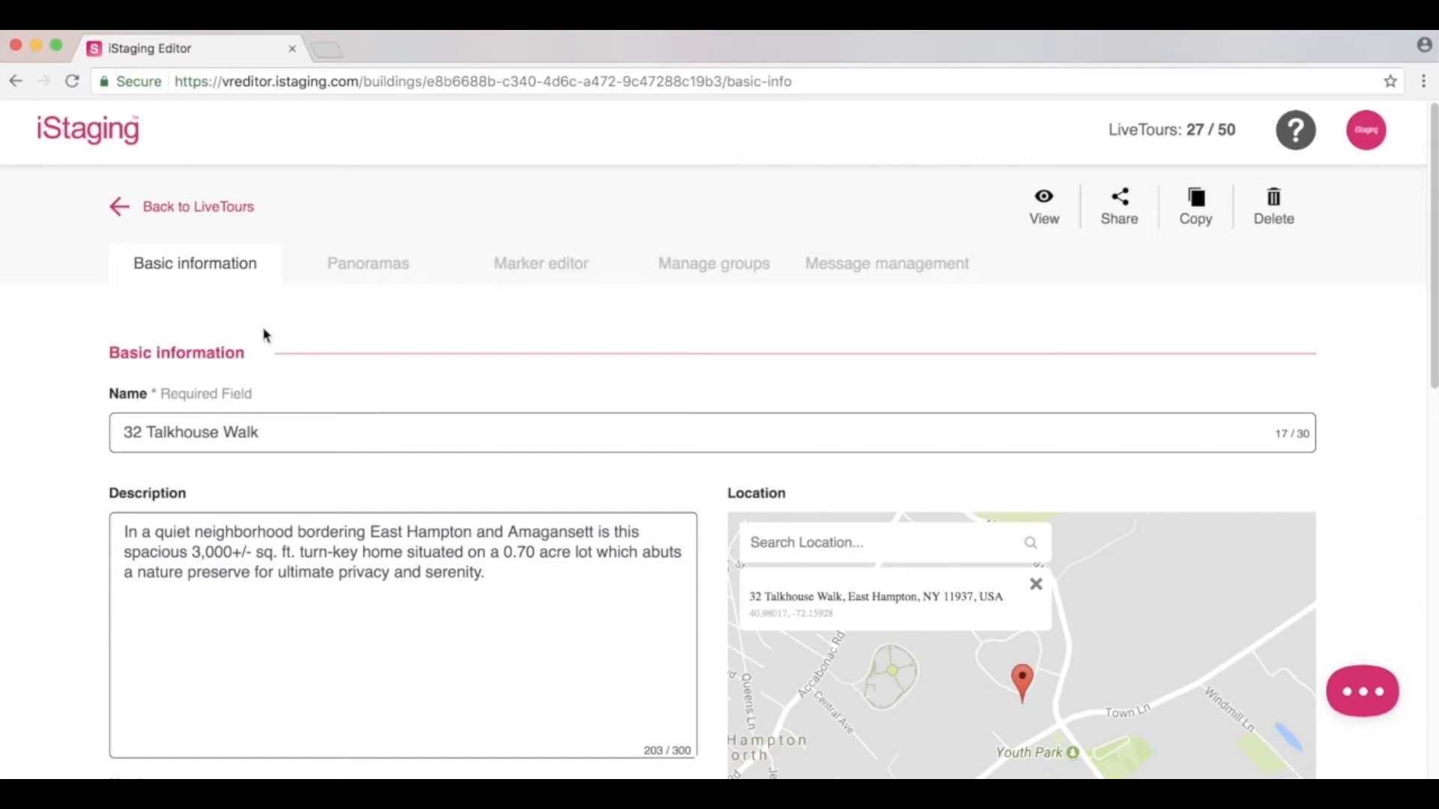
scroll(269, 335, "down", 3)
Check the tour name and description fields, then choose 7.mp3 as the background music.
left_click(284, 305)
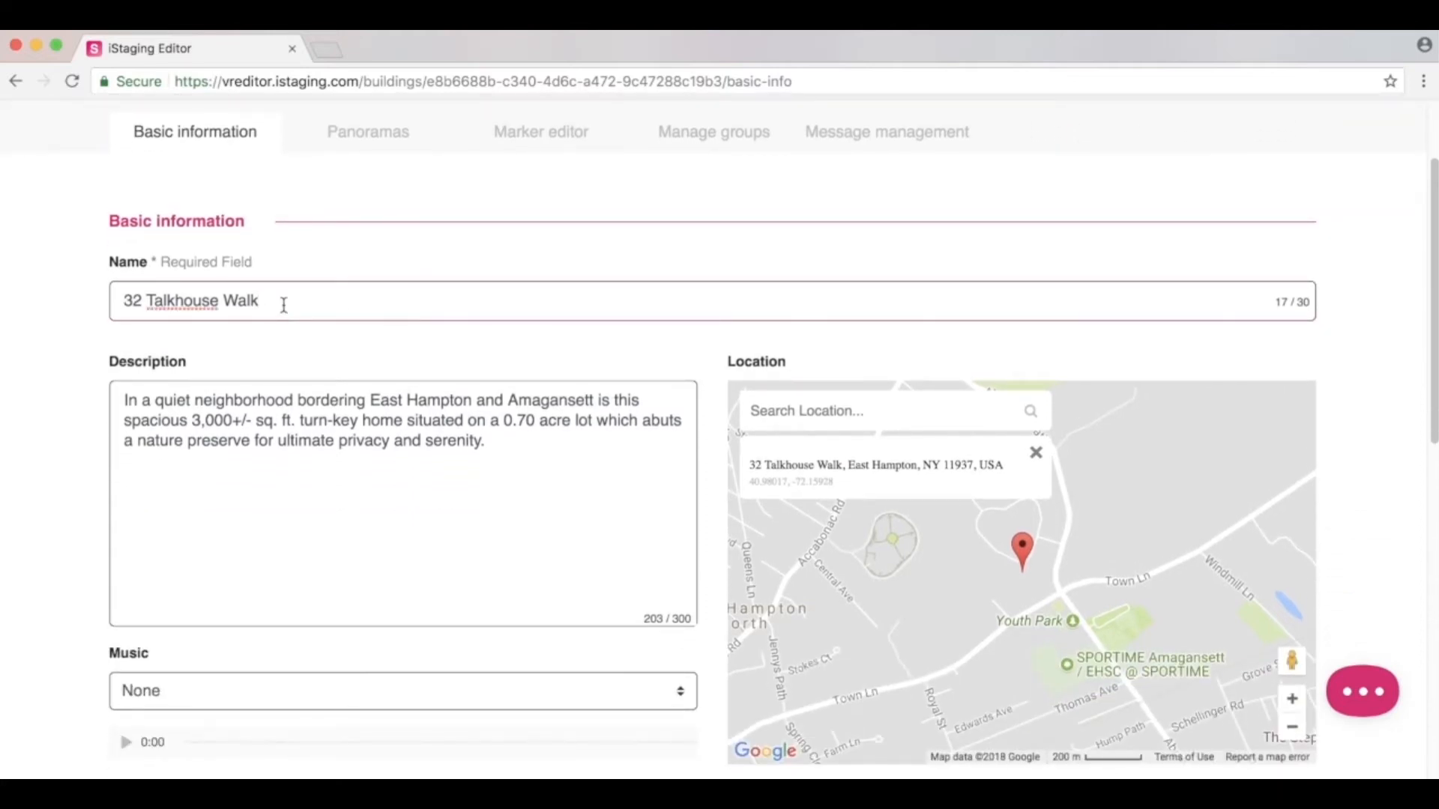
left_click(499, 441)
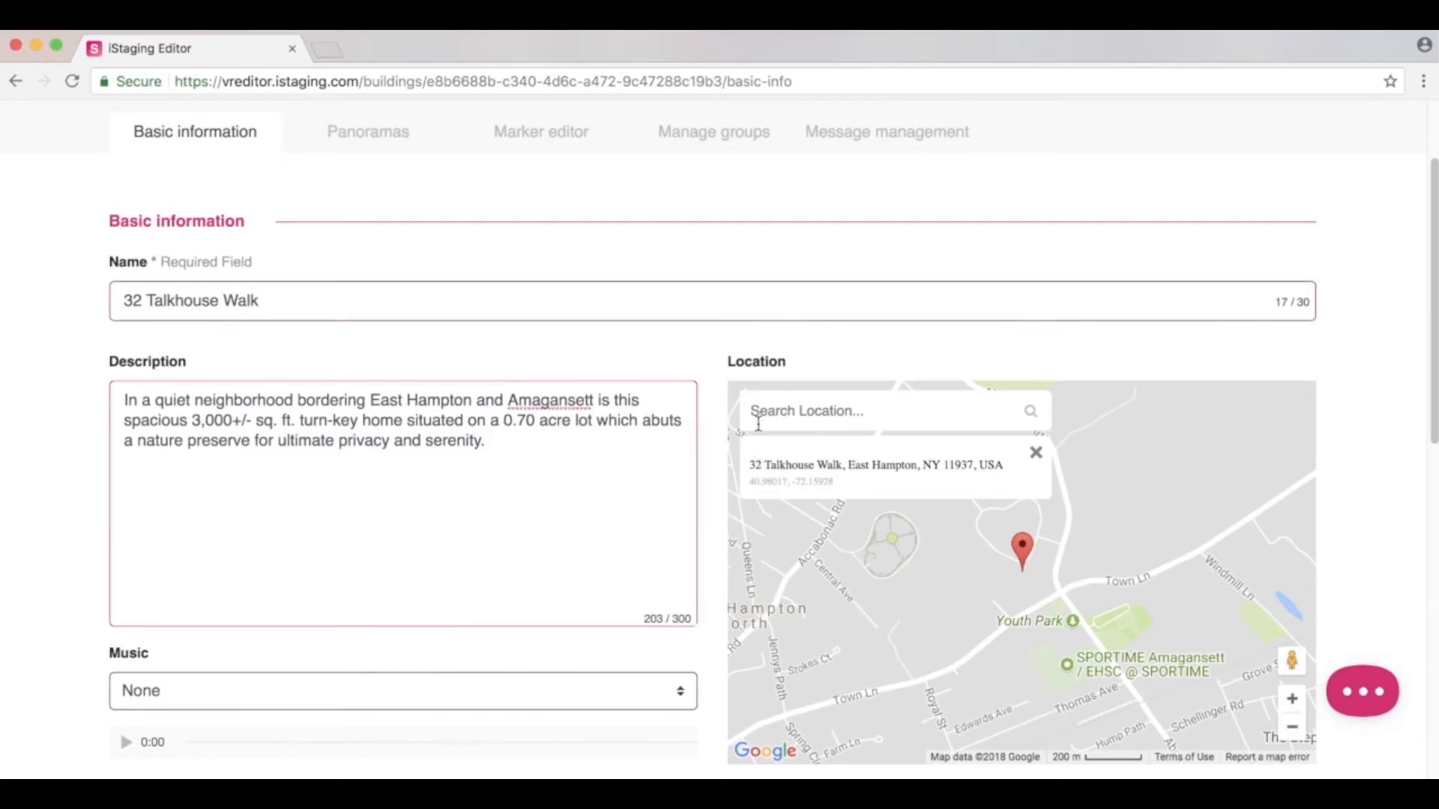
scroll(705, 439, "down", 4)
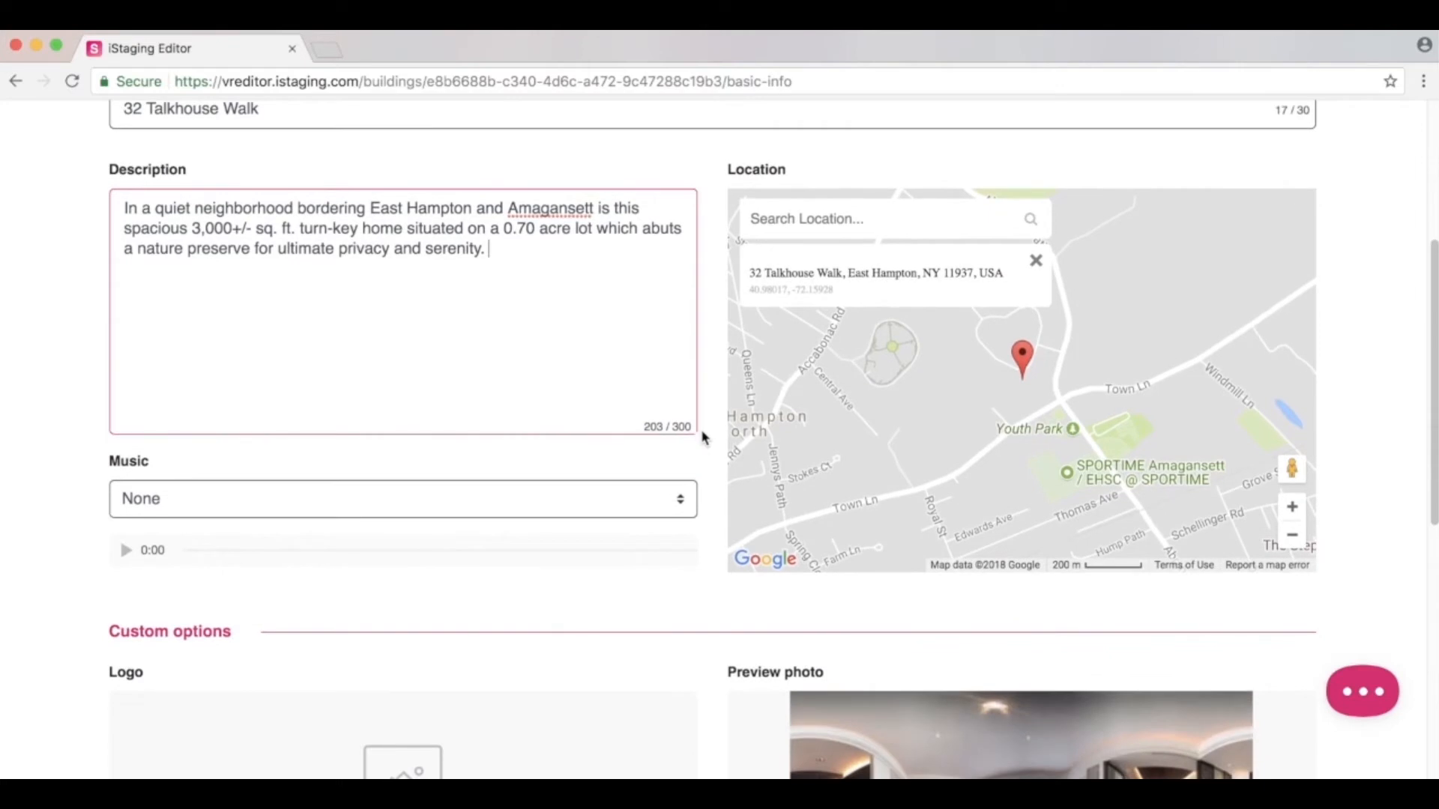
left_click(683, 499)
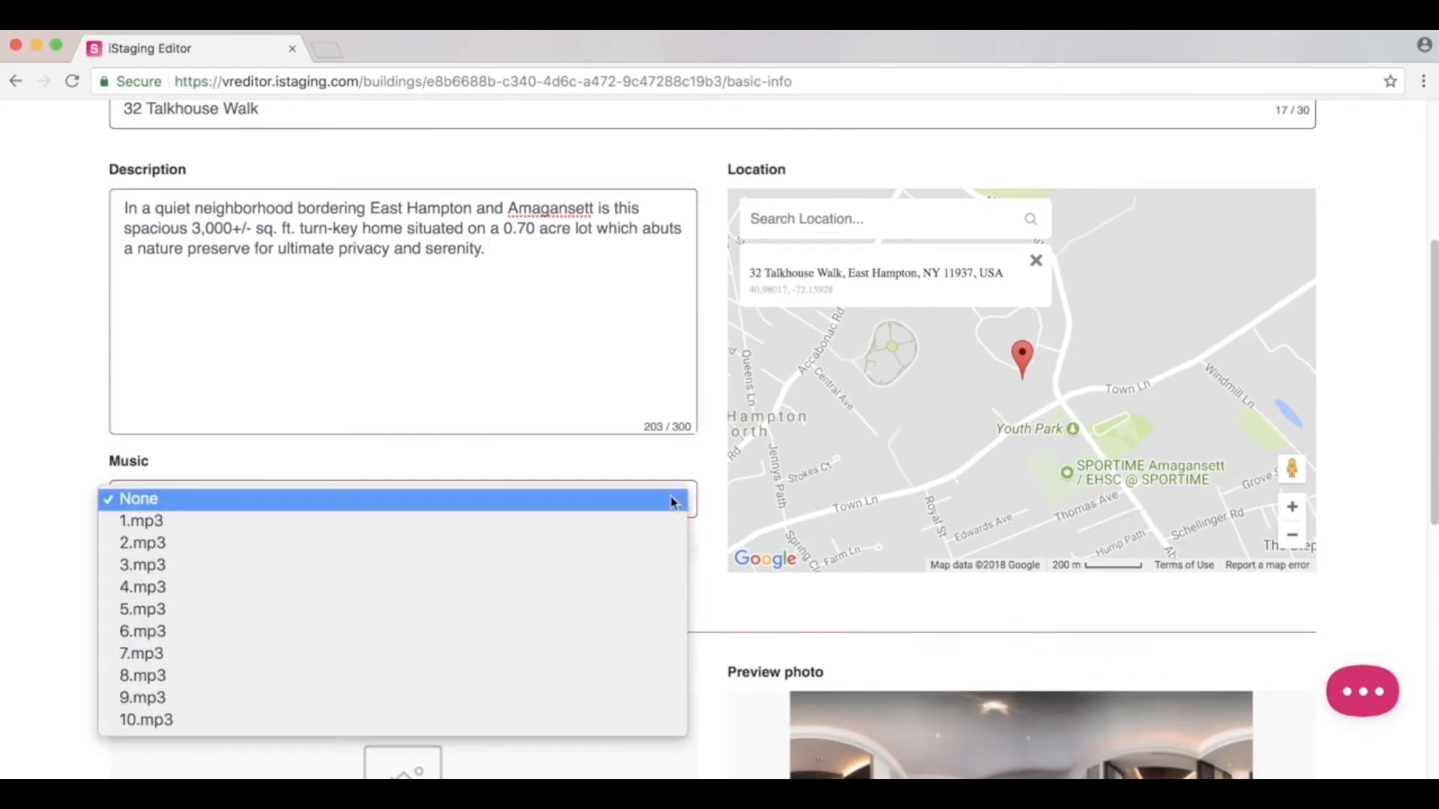
left_click(626, 656)
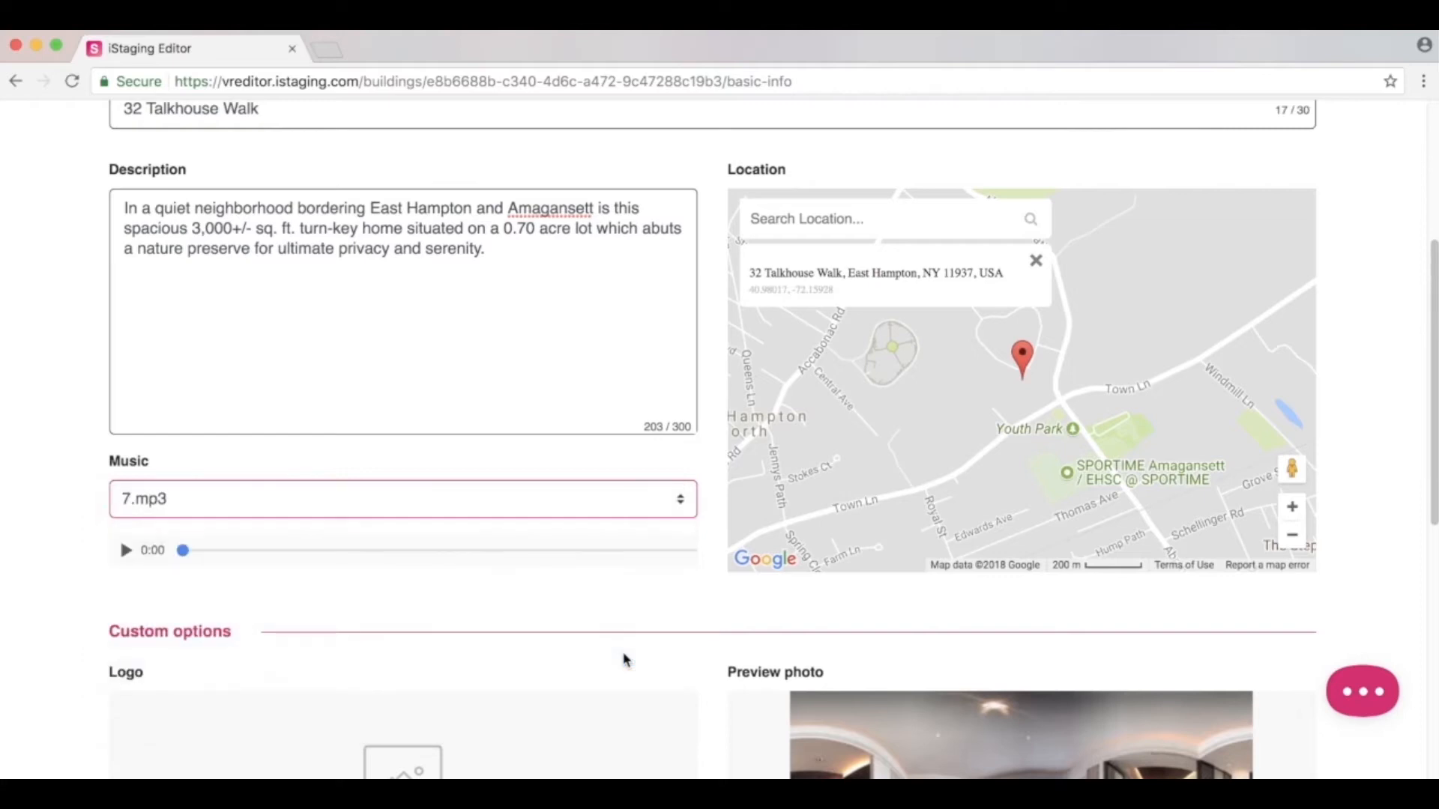
Scroll down and start choosing an image file for the tour logo.
scroll(628, 622, "down", 1)
scroll(628, 613, "down", 3)
left_click(410, 600)
Search the files for 'logo' and upload Logo.jpg as the tour logo.
left_click(1016, 118)
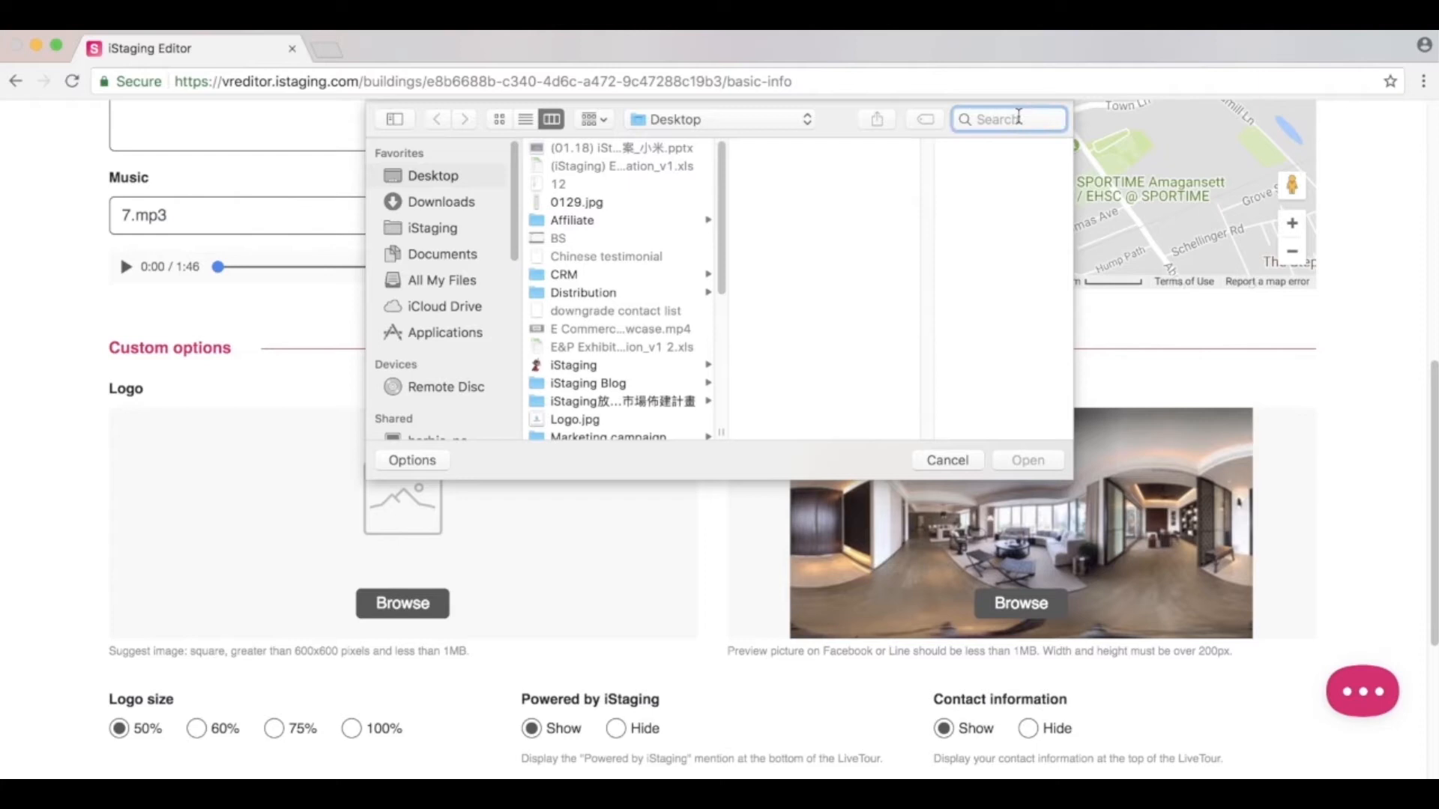
type("logo")
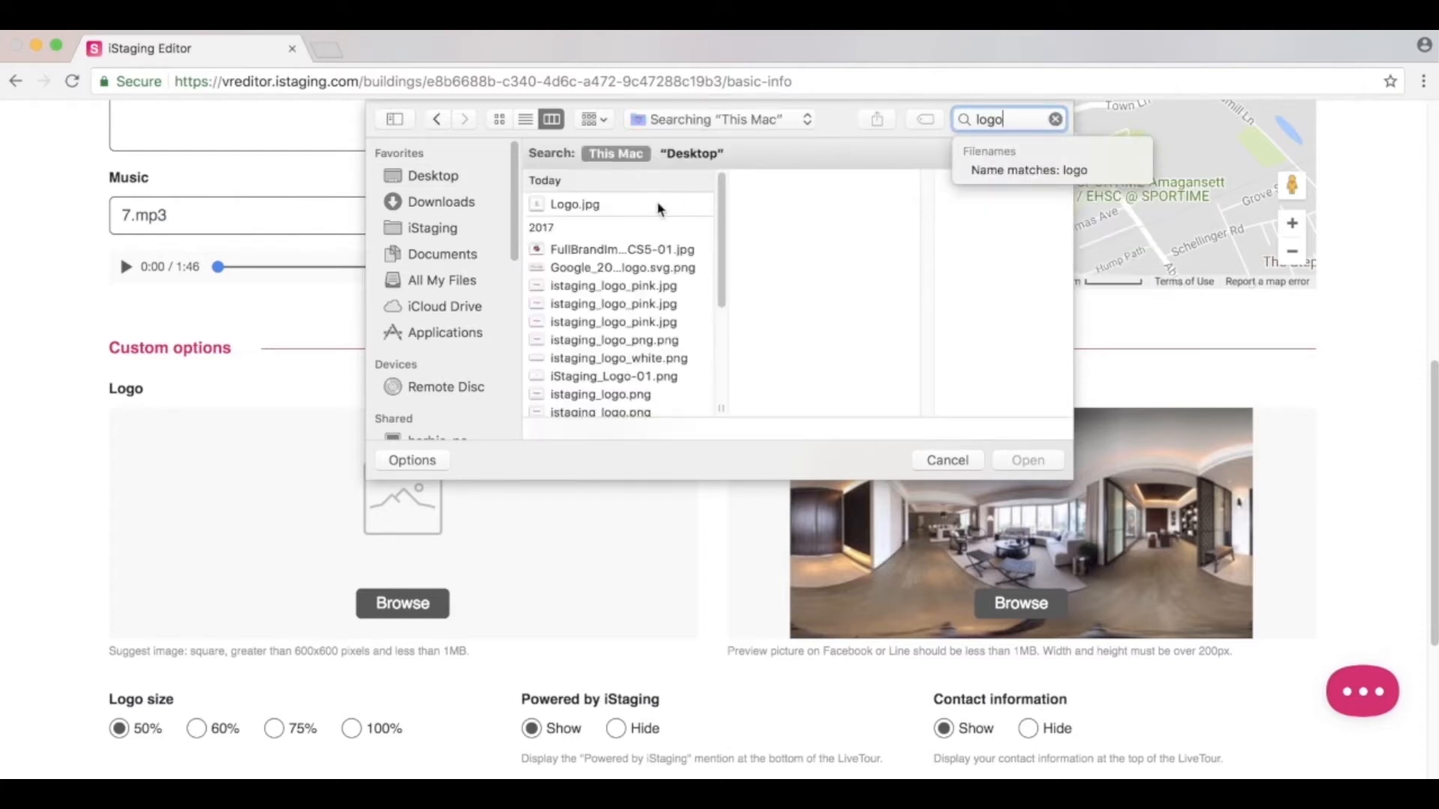
double_click(660, 207)
Set the logo size to 75% and hide the Powered by iStaging mention.
scroll(716, 379, "down", 2)
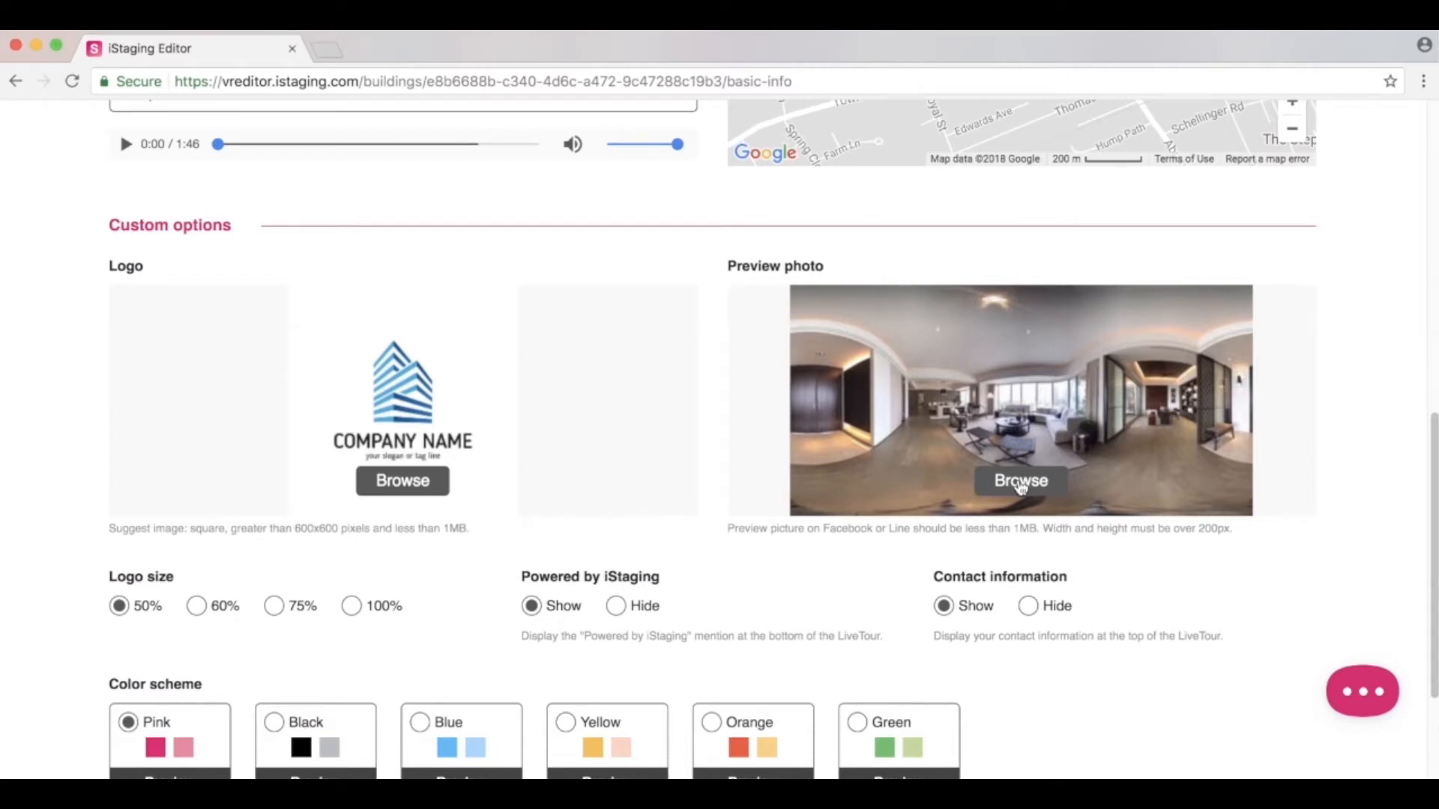
left_click(201, 609)
left_click(275, 608)
left_click(616, 609)
Preview the Blue and Orange colour schemes, select Orange, and save the basic information.
scroll(981, 599, "down", 4)
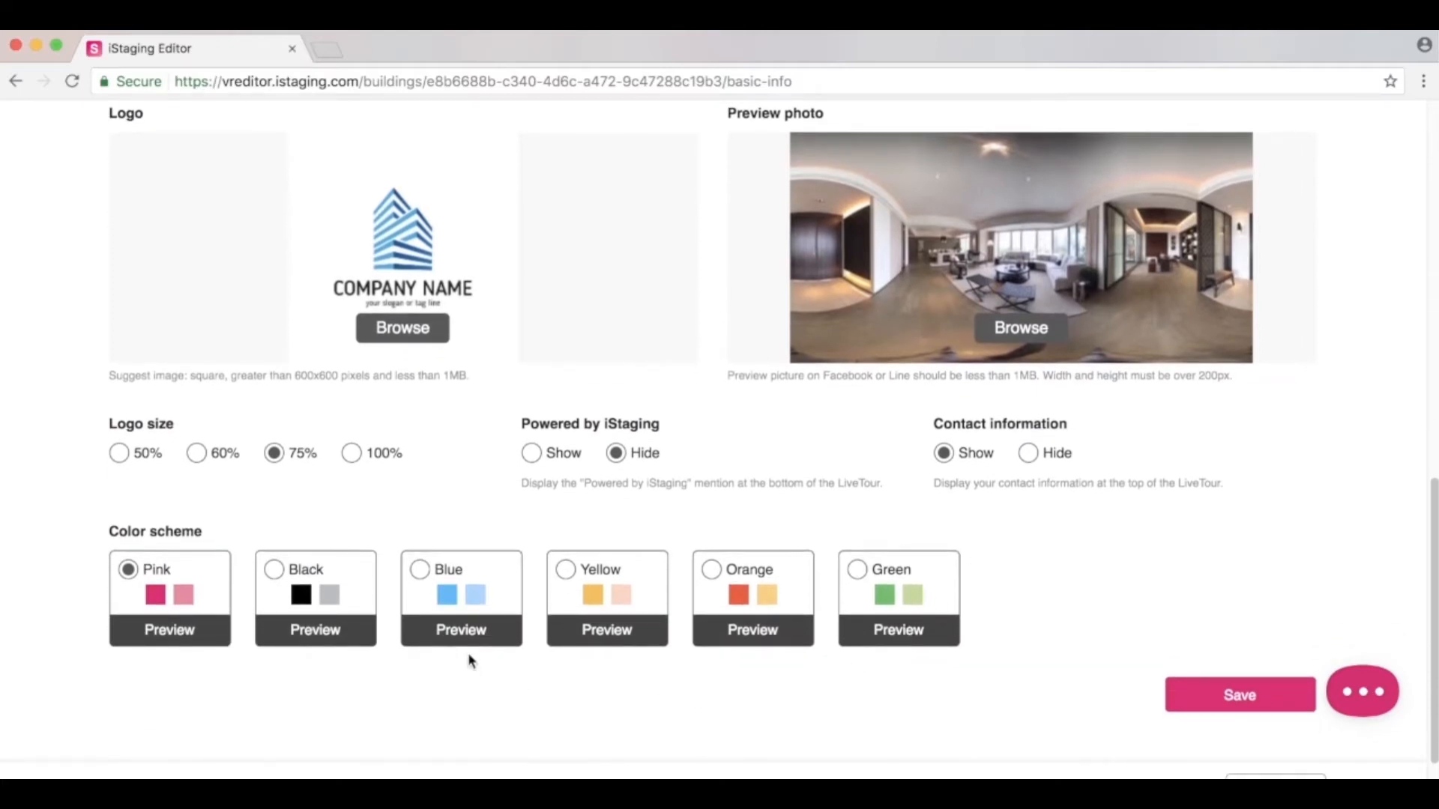
left_click(462, 632)
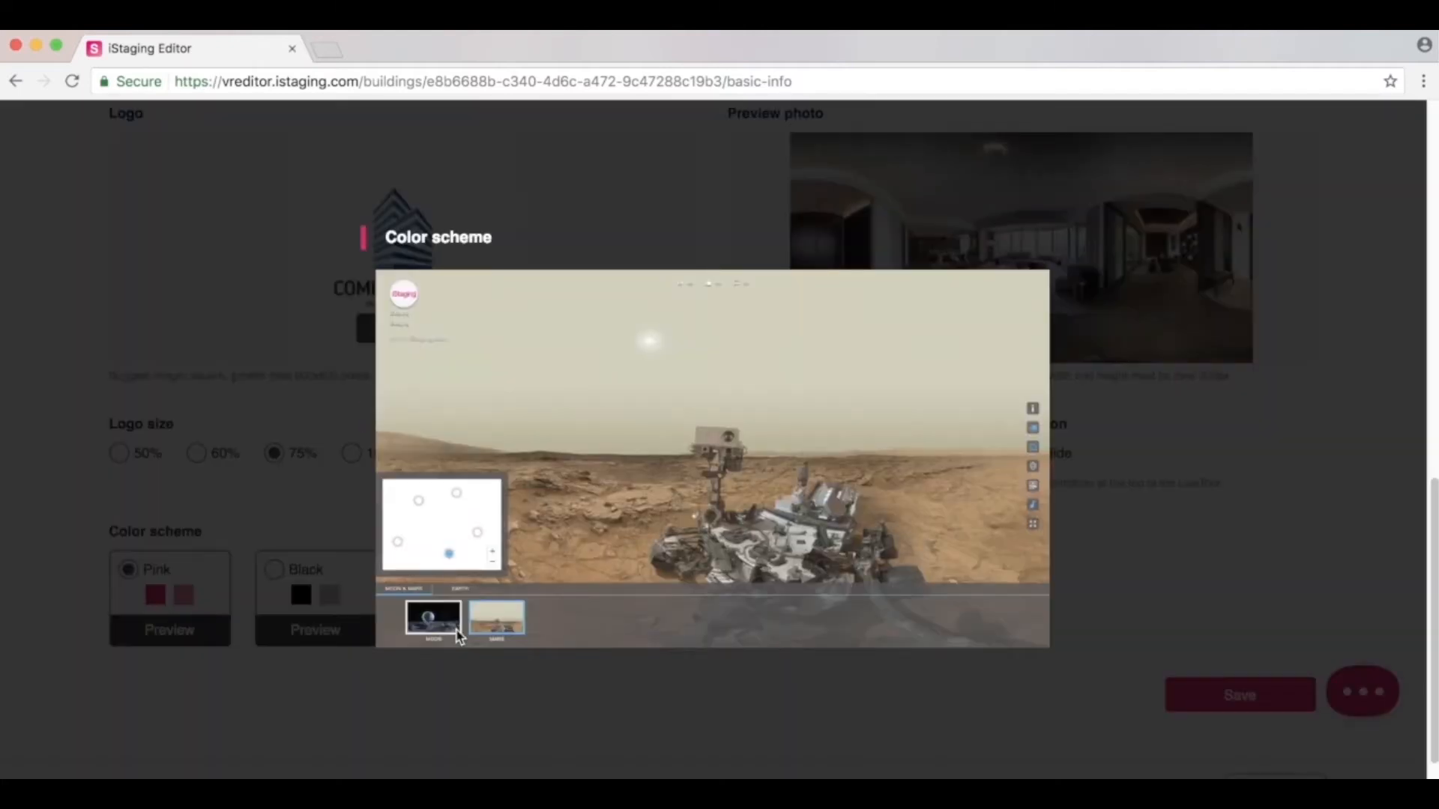
left_click(475, 683)
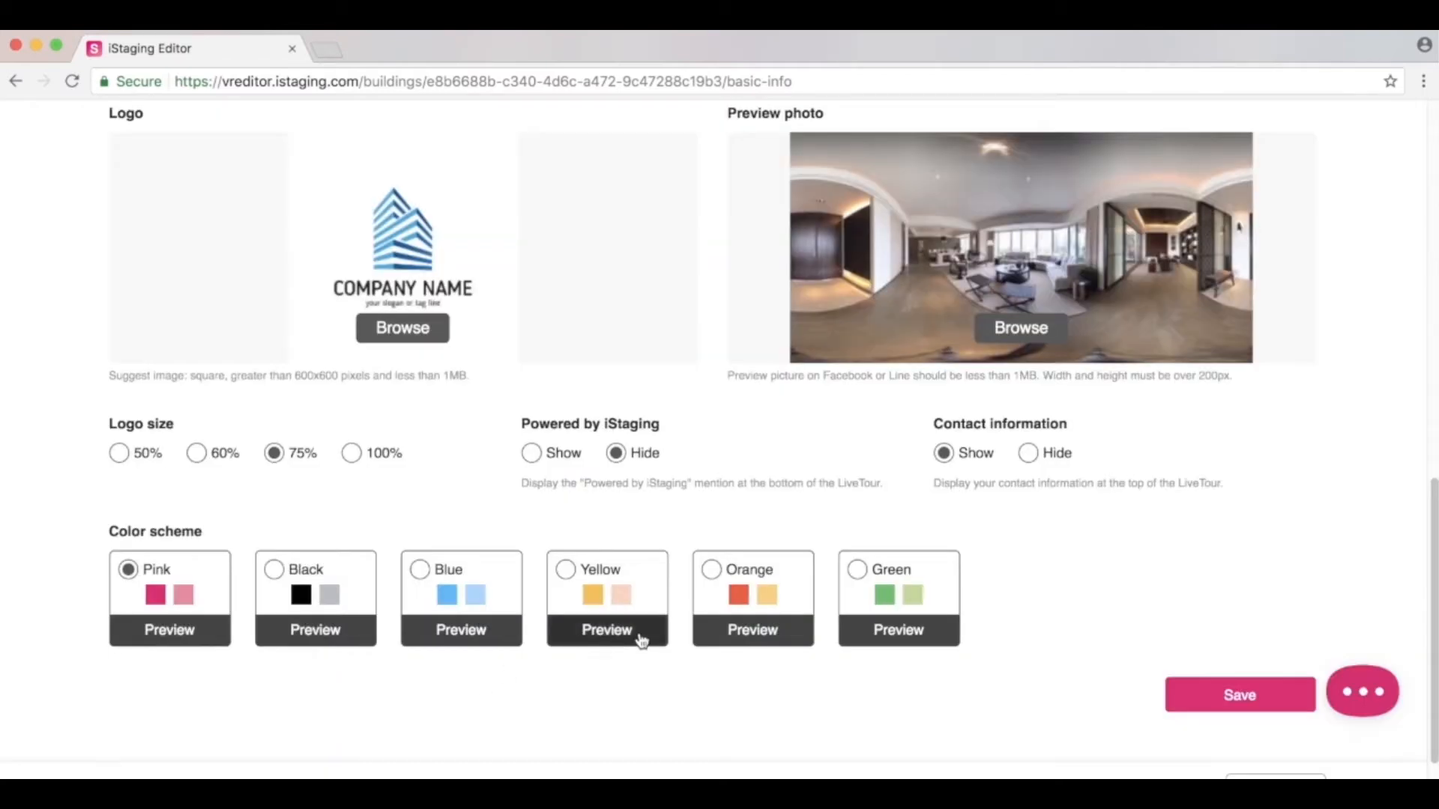
left_click(747, 633)
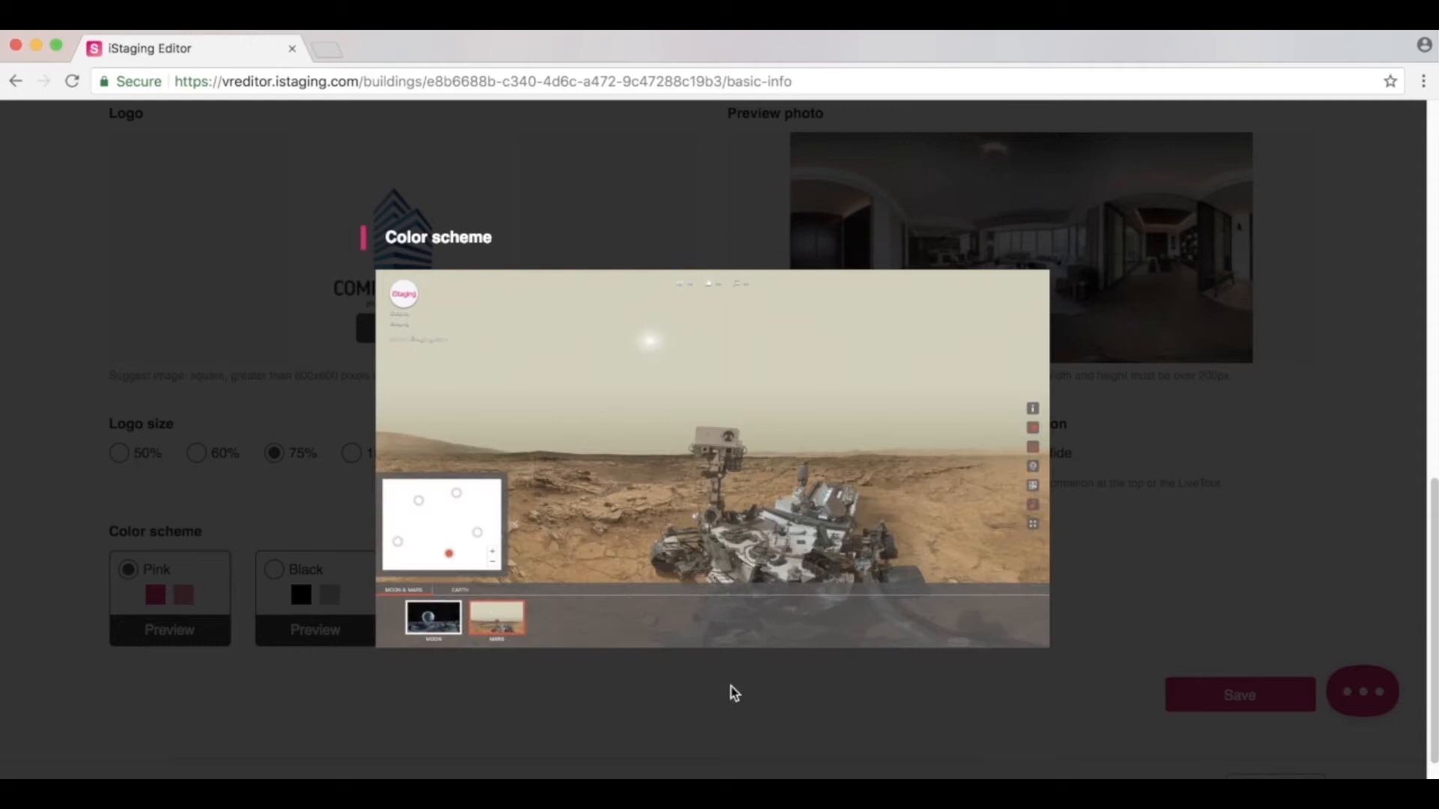
left_click(733, 692)
left_click(711, 571)
left_click(1222, 695)
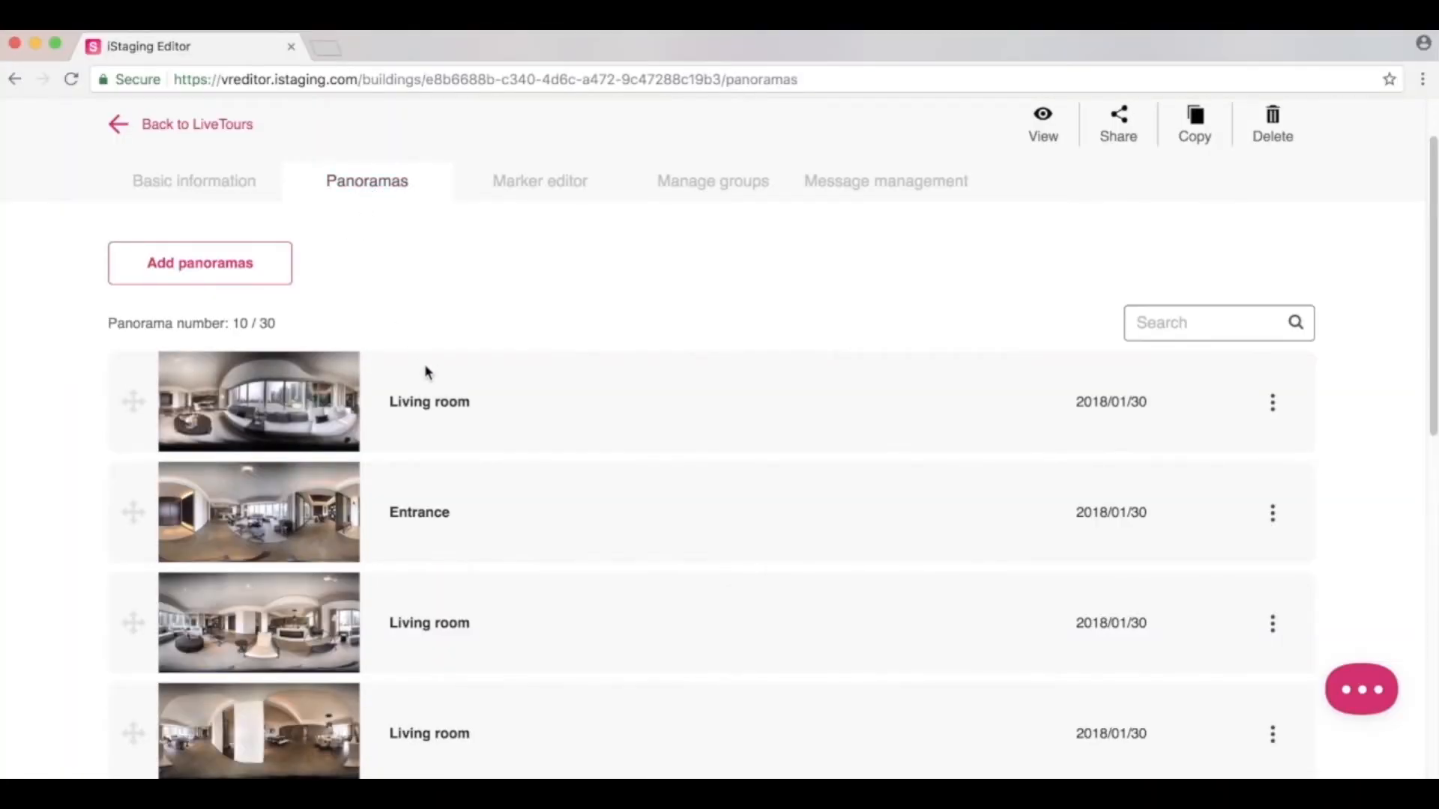
Move the first Living room panorama below Entrance in the panorama list.
scroll(424, 368, "down", 5)
scroll(424, 372, "up", 3)
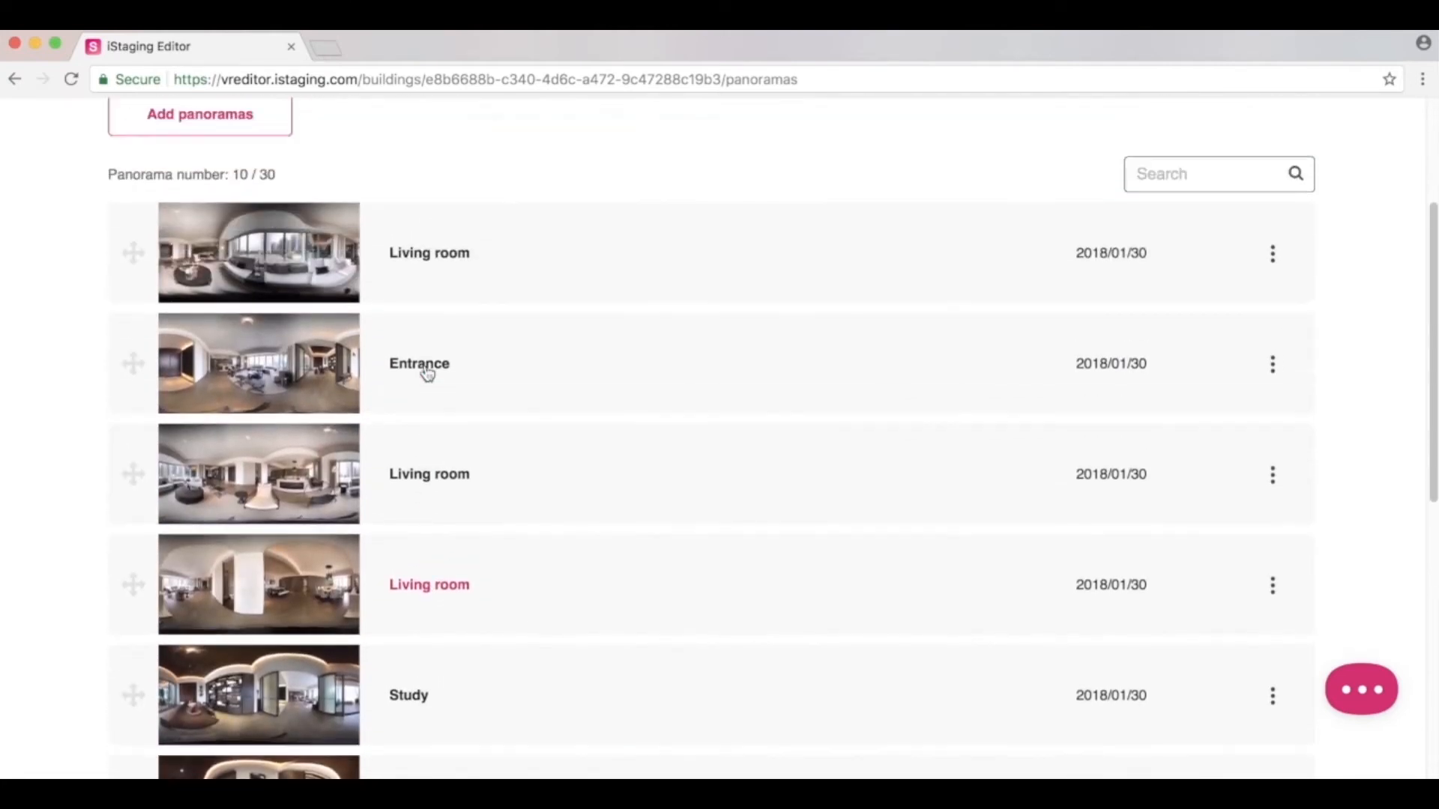
scroll(427, 372, "up", 3)
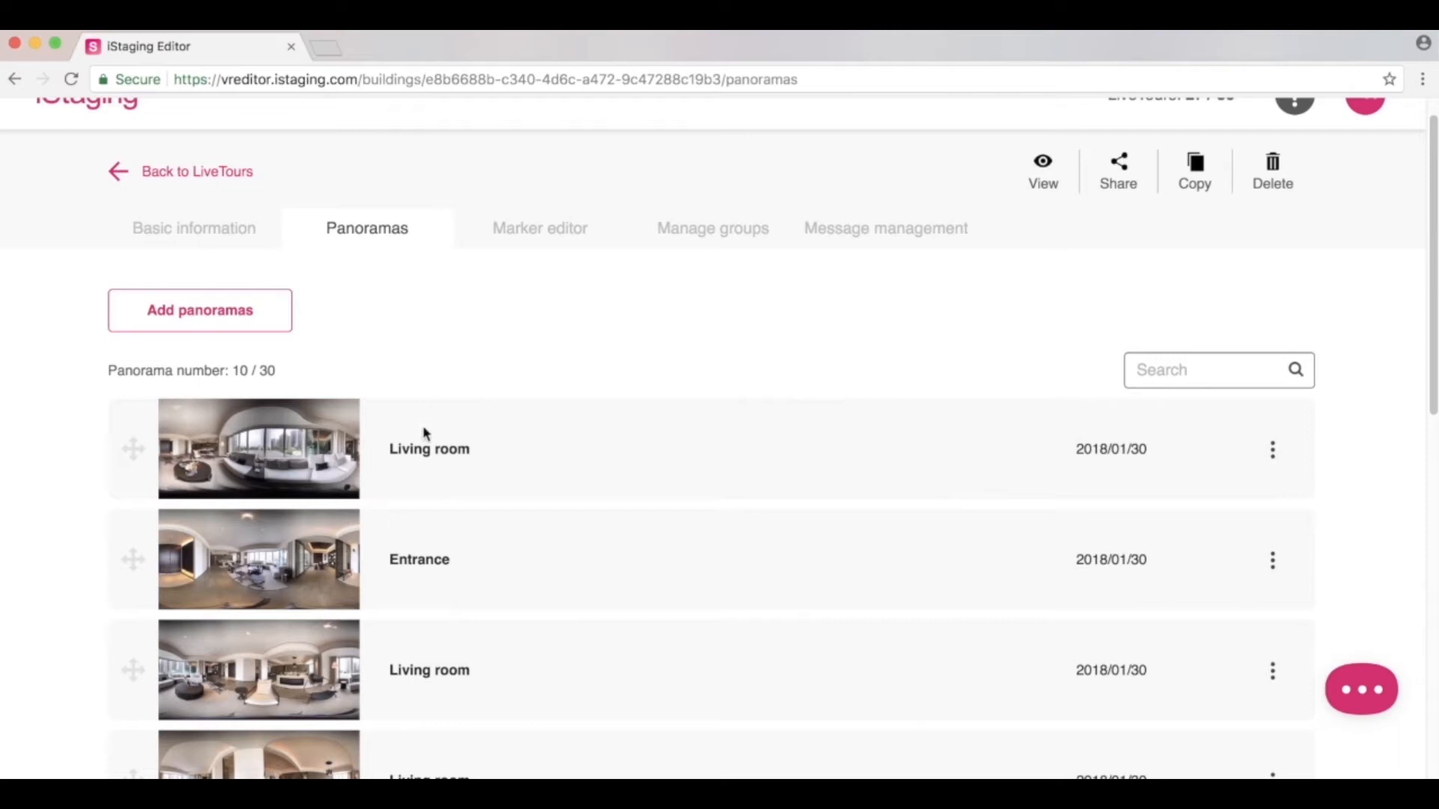
left_click(426, 459)
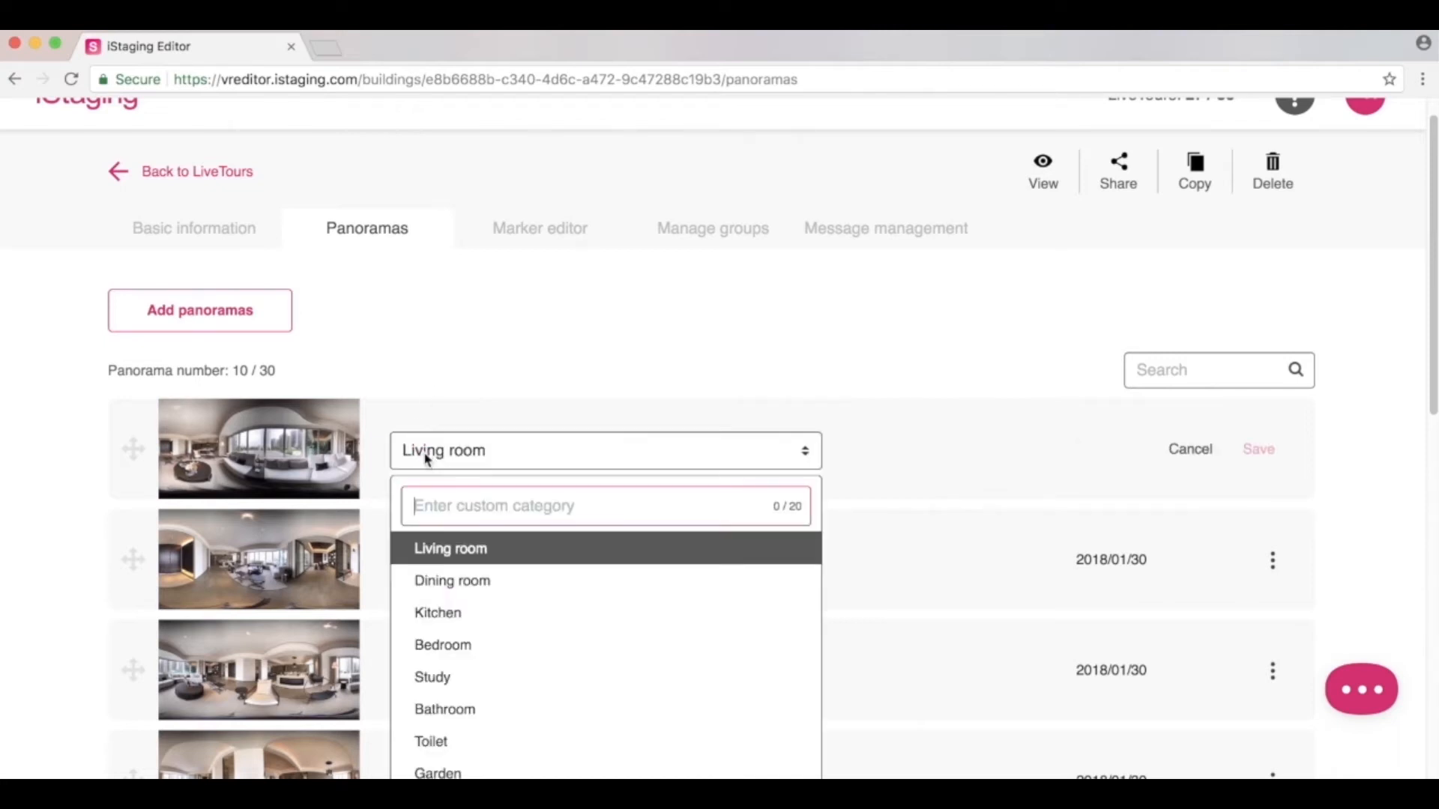
left_click(488, 415)
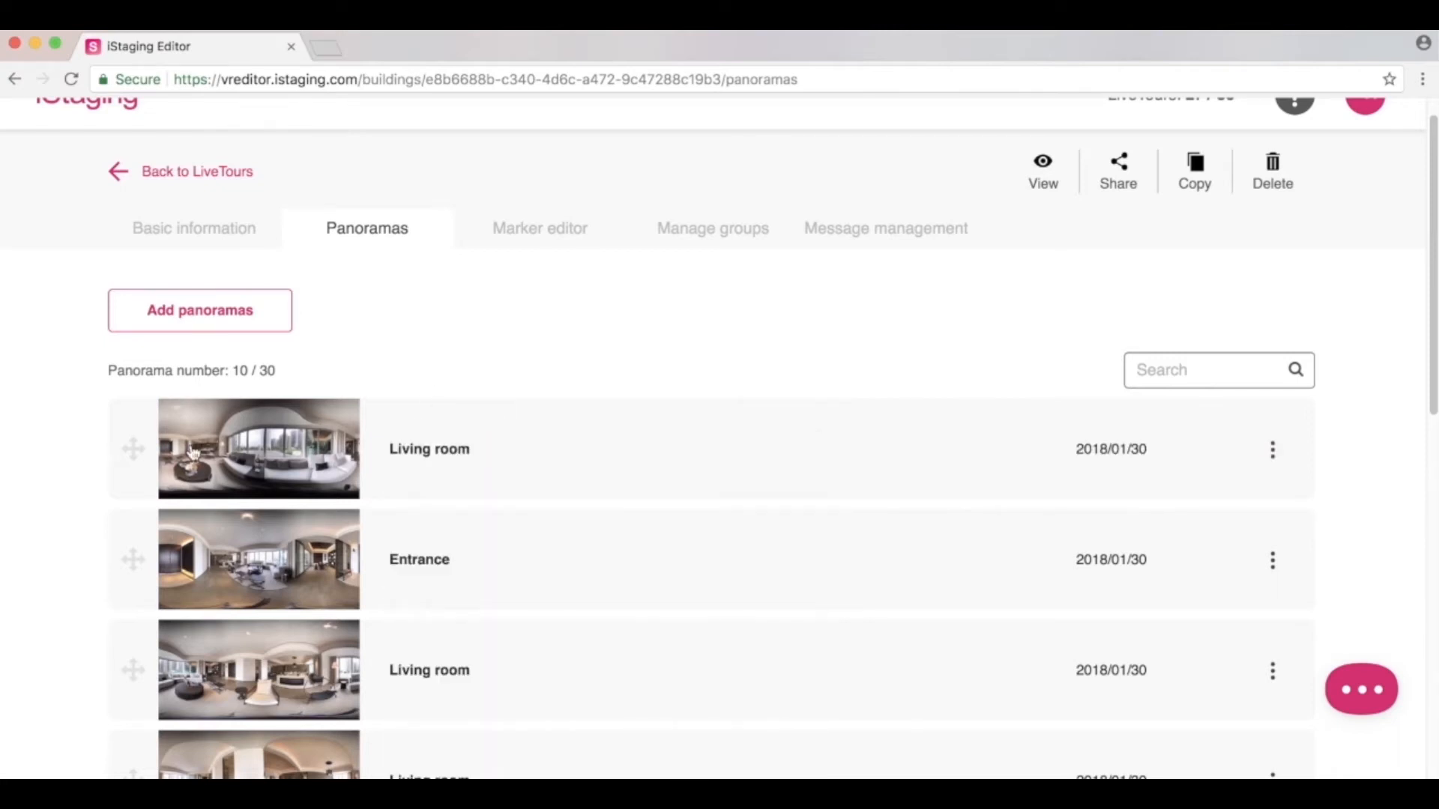
left_click_drag(129, 452, 125, 572)
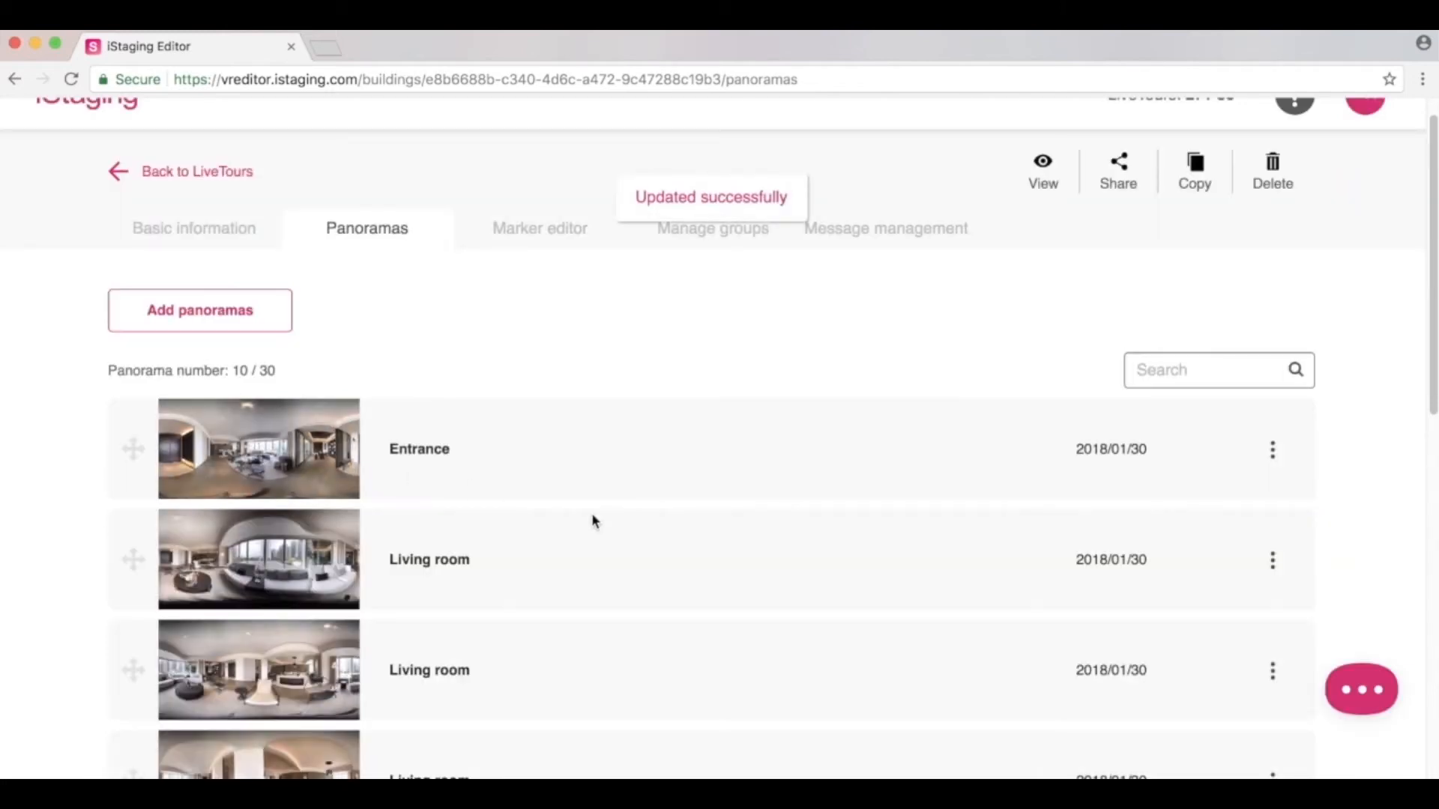
Delete the Entrance panorama from its options menu, after backing out of Copy.
scroll(619, 529, "down", 2)
scroll(620, 529, "down", 1)
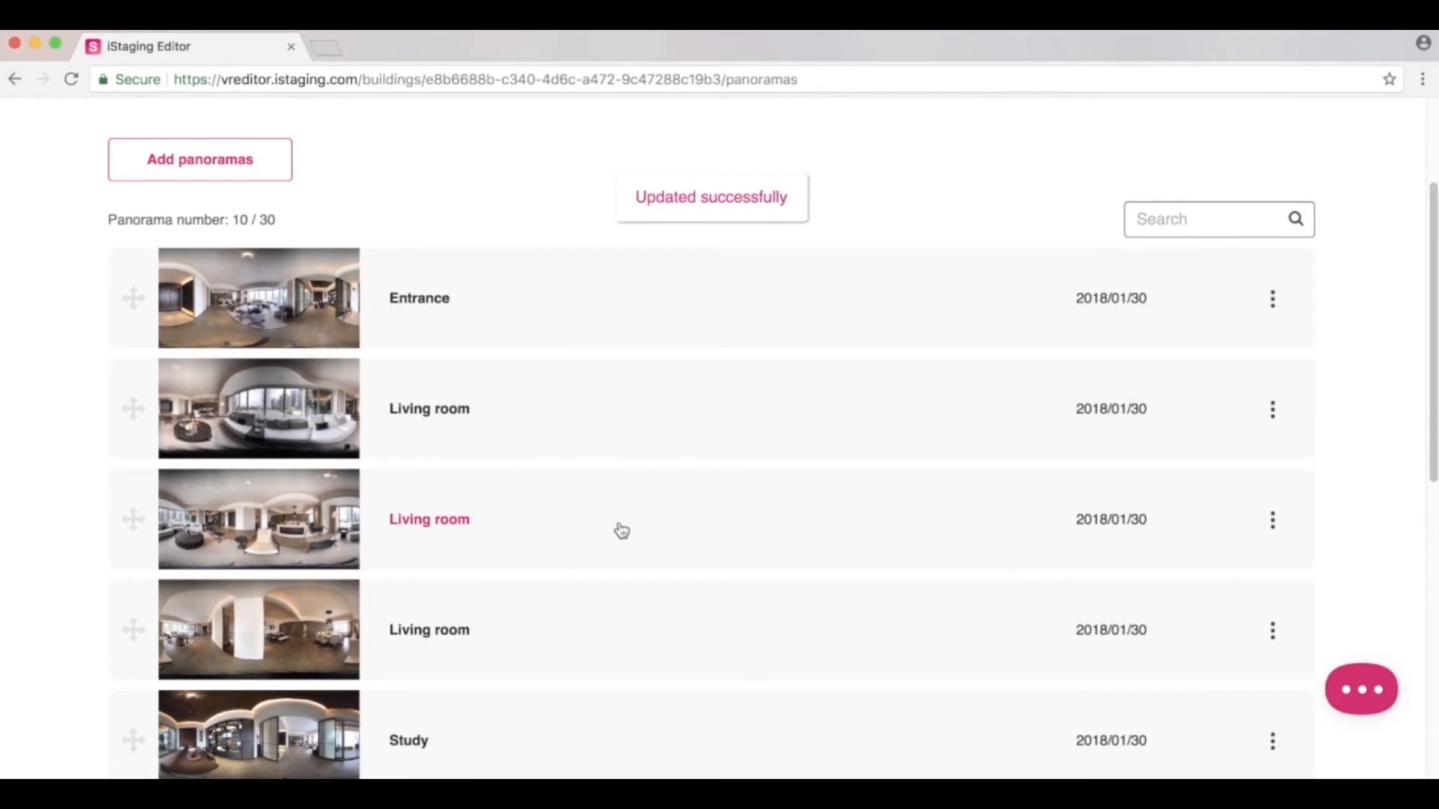
left_click(1273, 298)
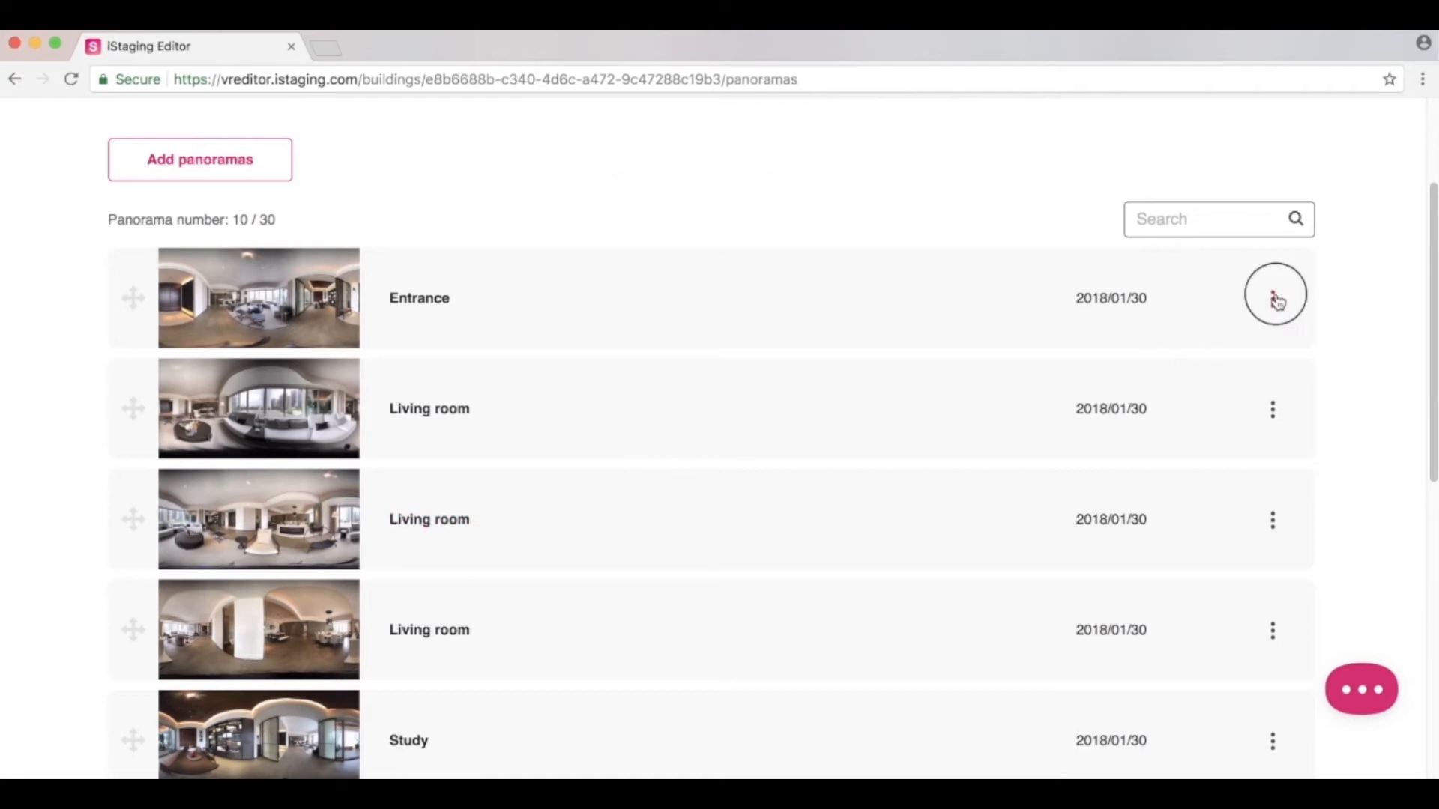
left_click(1210, 345)
left_click(1235, 334)
left_click(1273, 302)
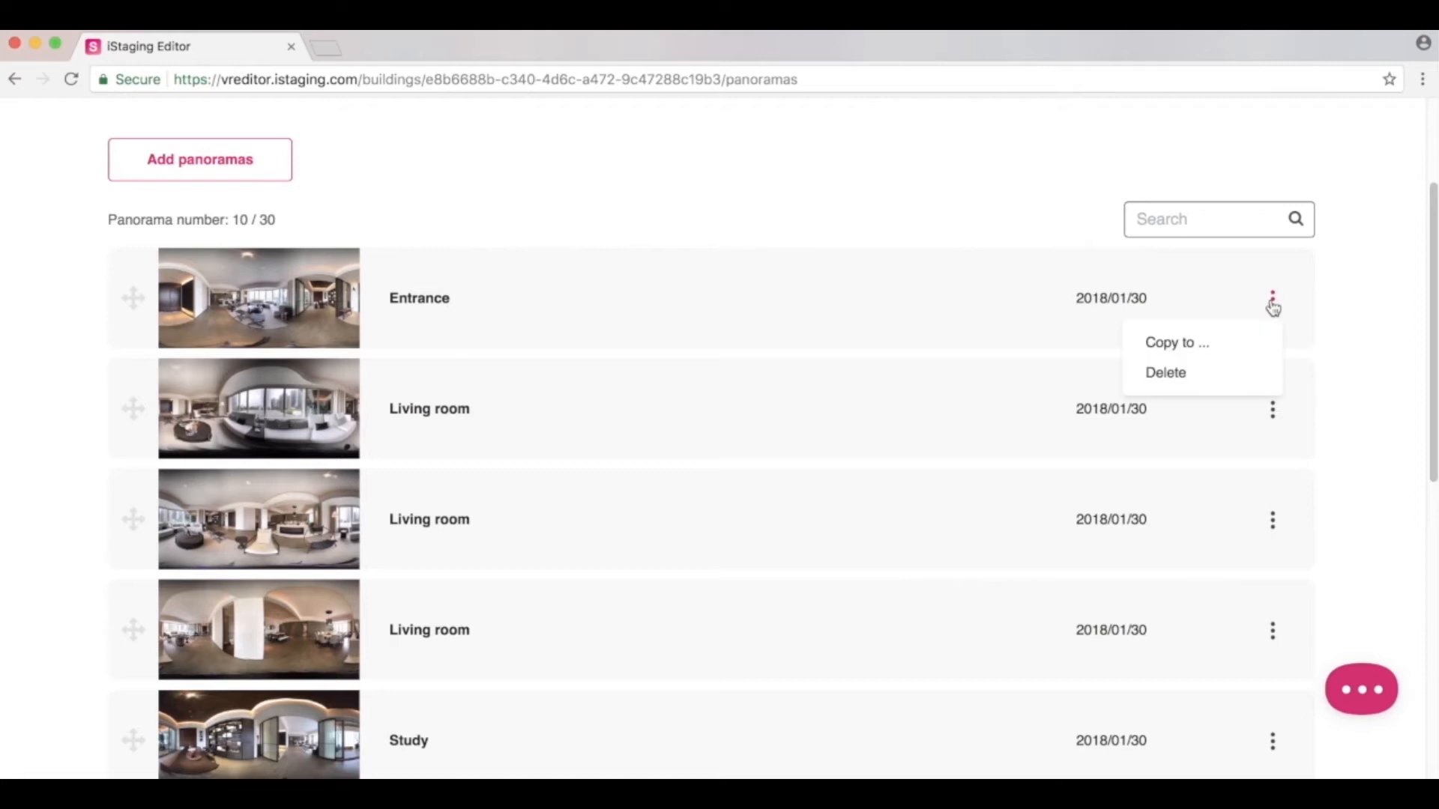
left_click(1220, 373)
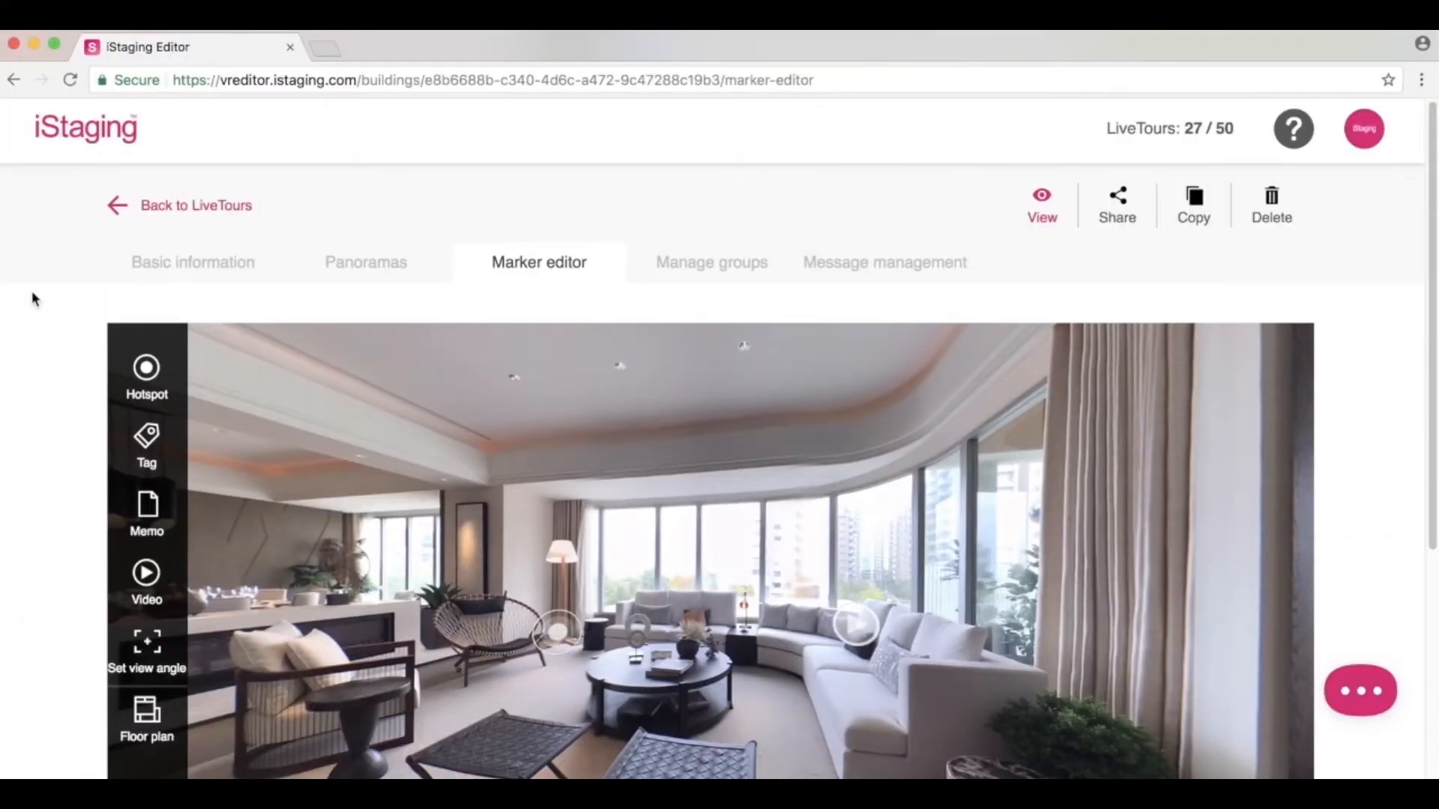
Try a triangle icon on the living-room hotspot, then set it back to a circle.
scroll(33, 298, "down", 3)
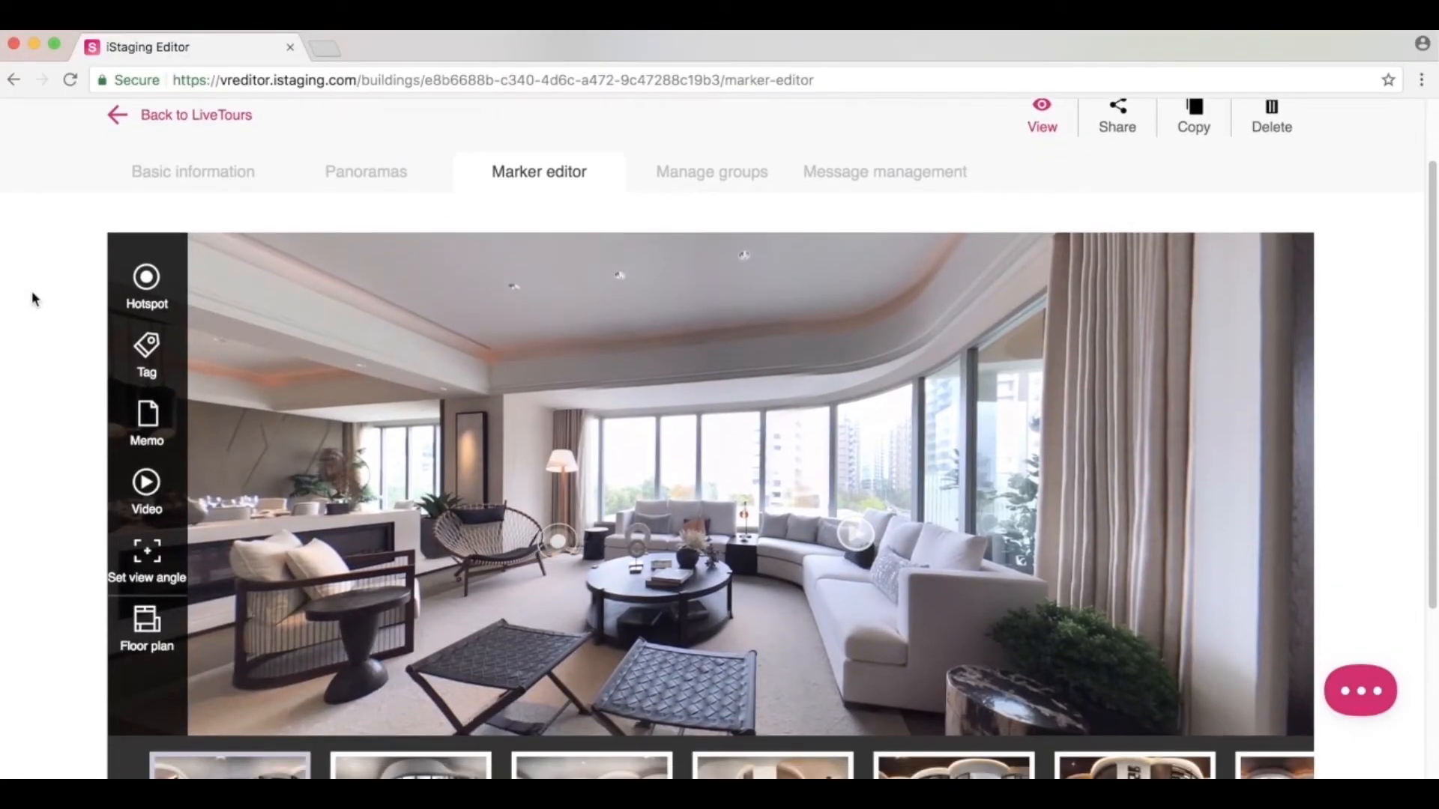
scroll(32, 298, "down", 1)
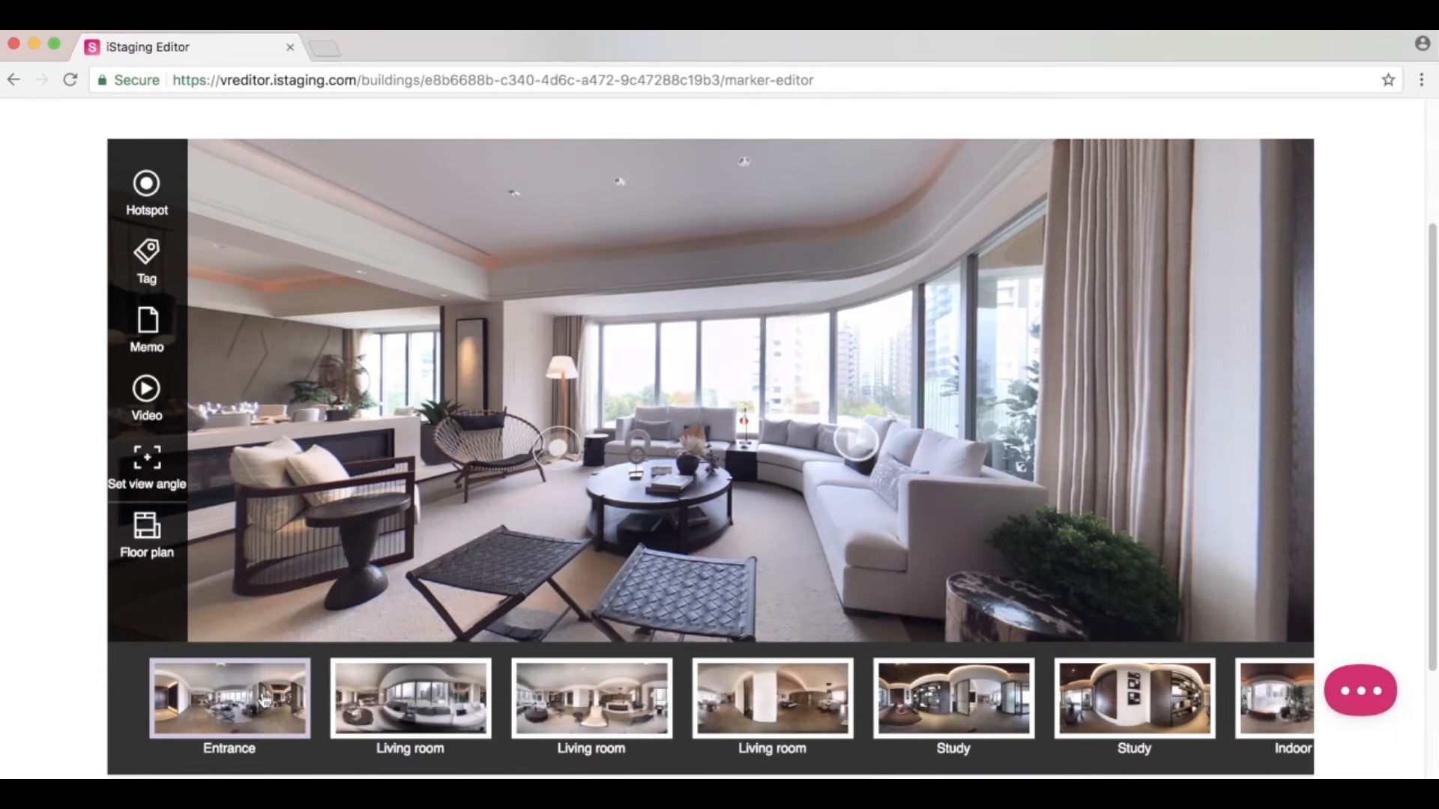
left_click(559, 450)
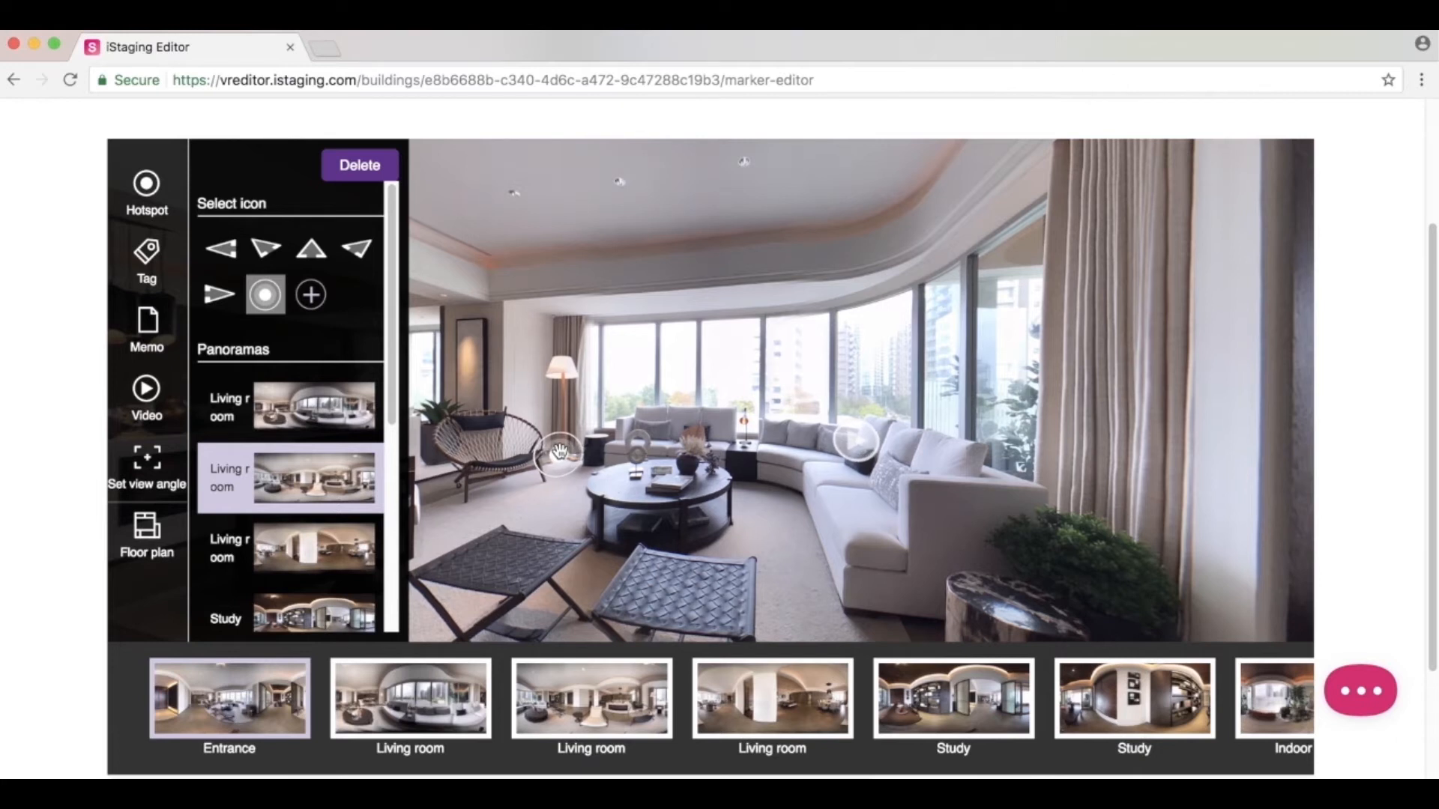
left_click(311, 248)
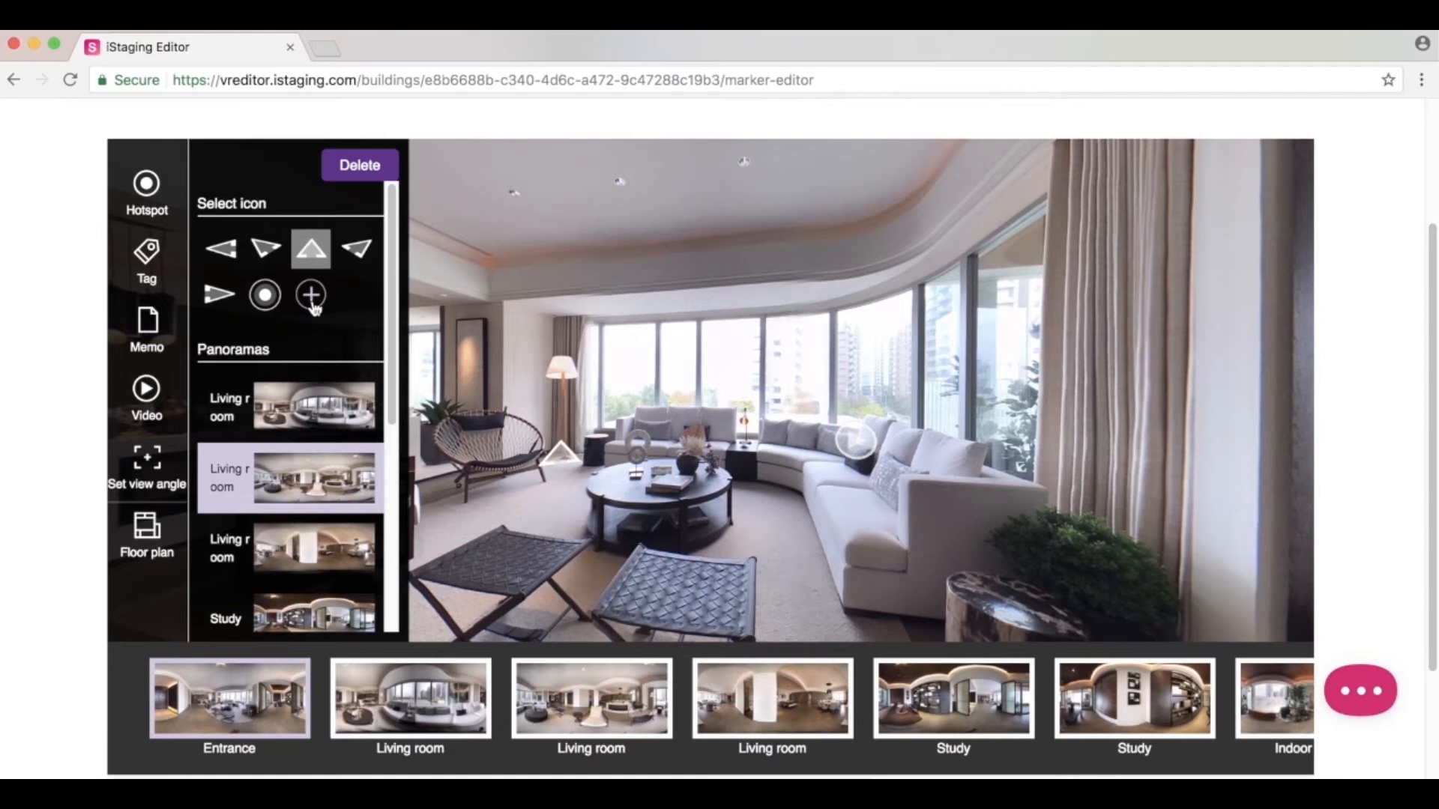
left_click(264, 295)
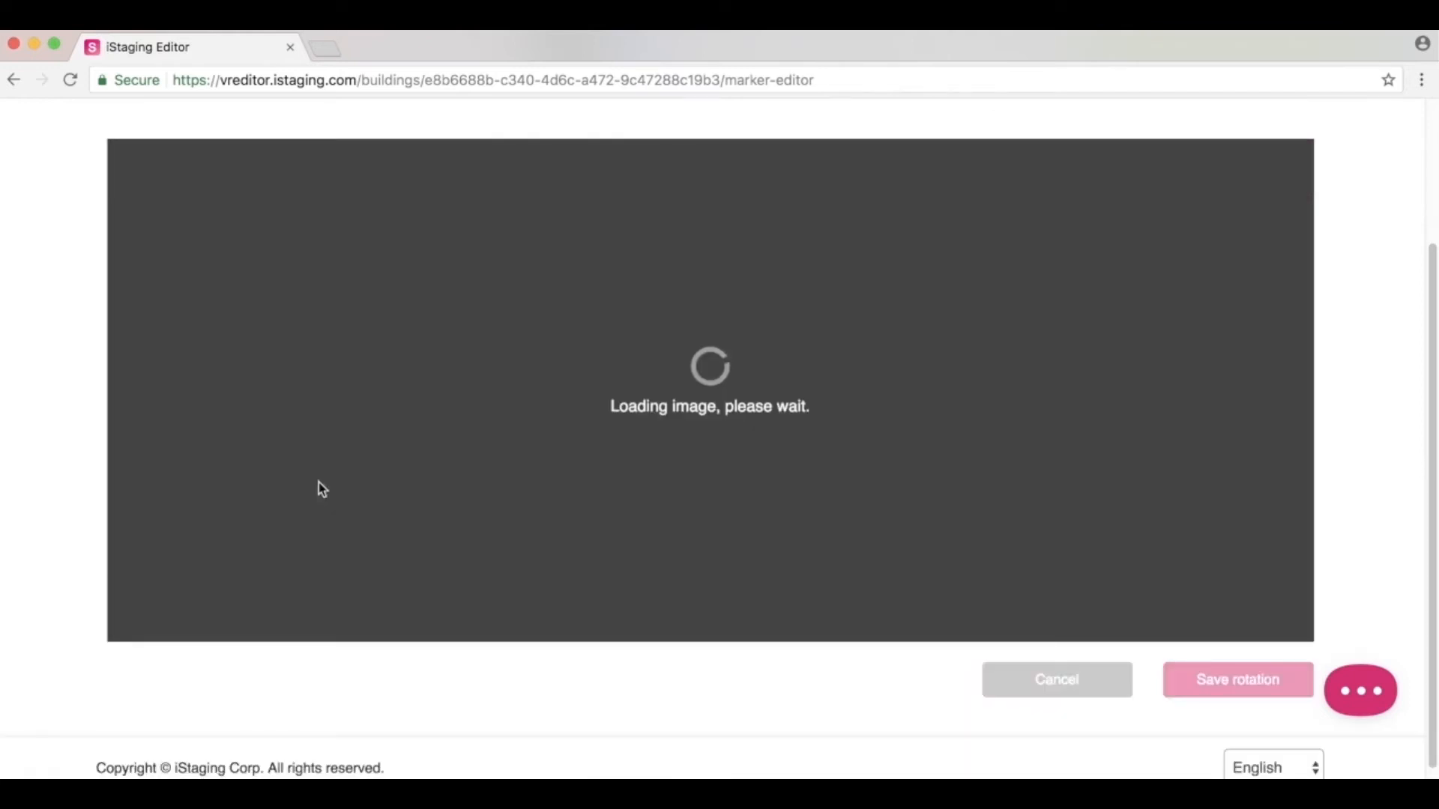
Save the updated markers and open the published tour in a new tab.
scroll(776, 471, "up", 3)
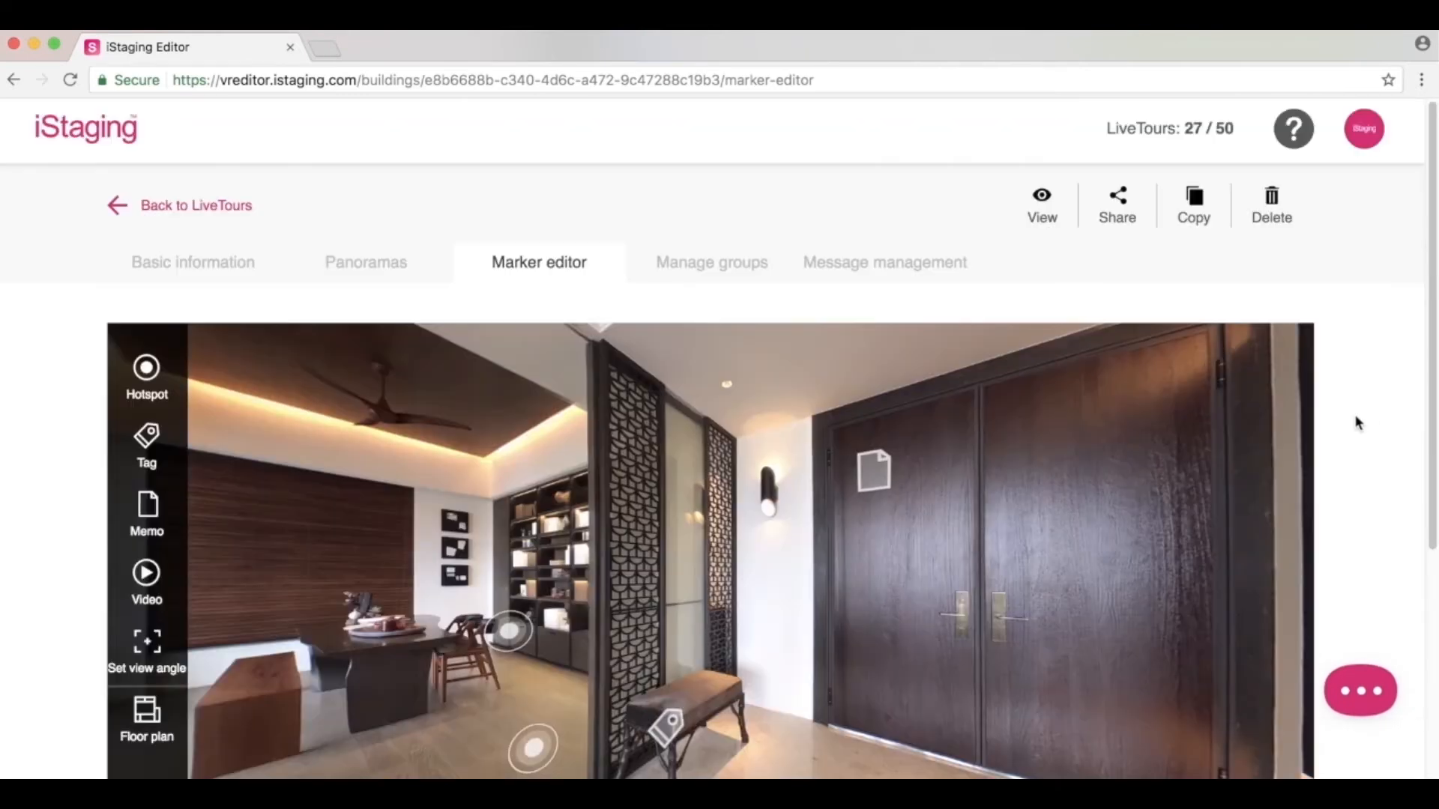
scroll(1360, 419, "down", 4)
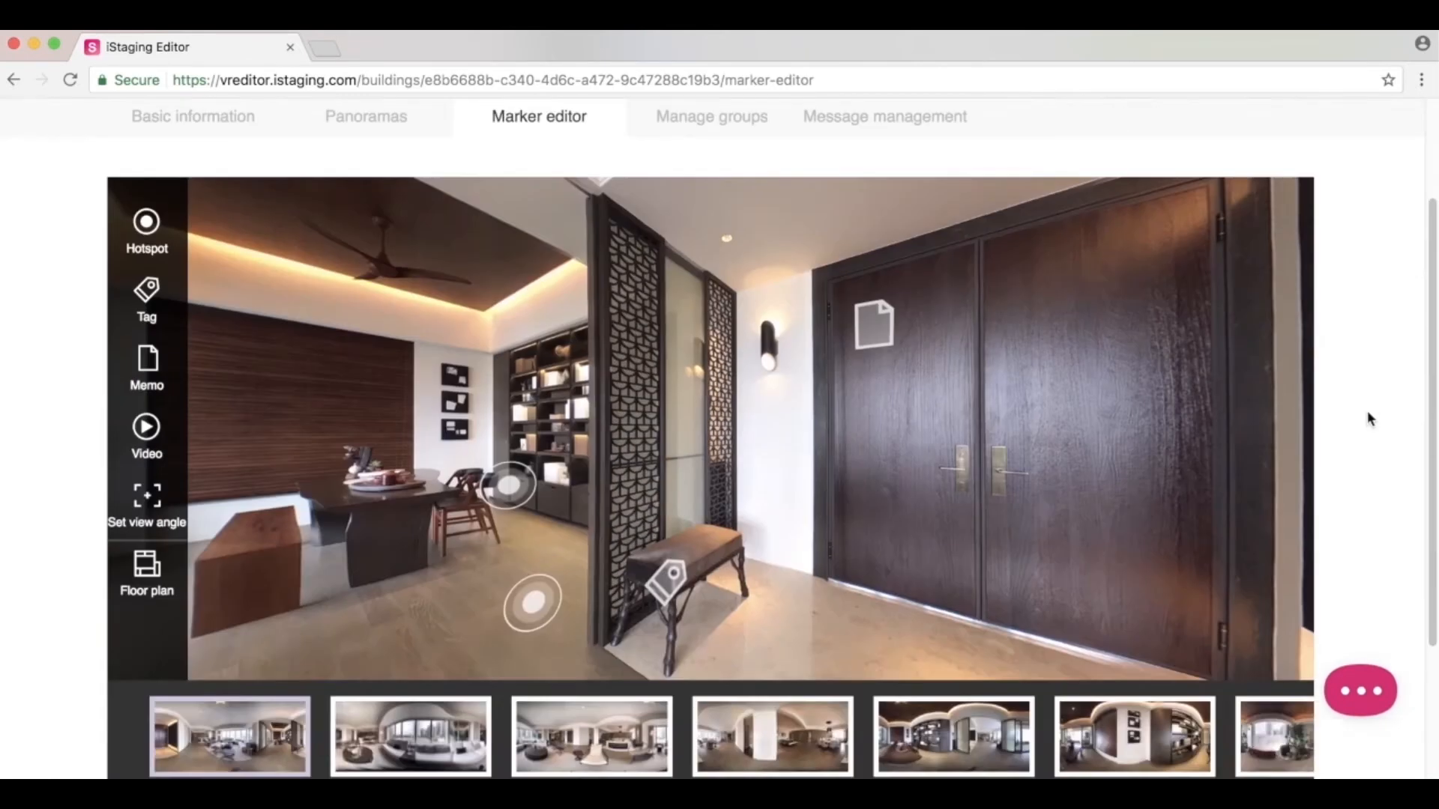
left_click(1221, 715)
scroll(1396, 470, "up", 2)
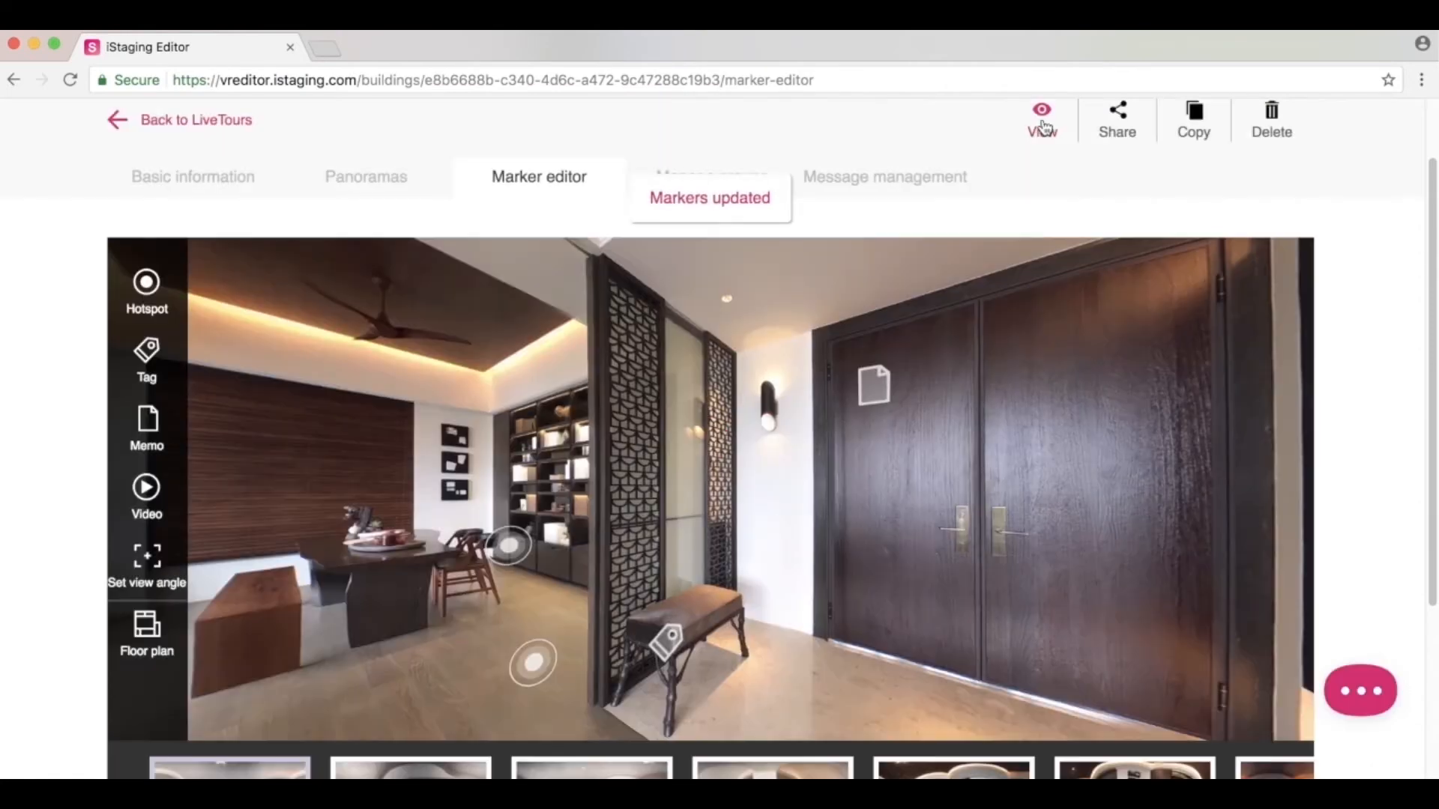
left_click(1042, 123)
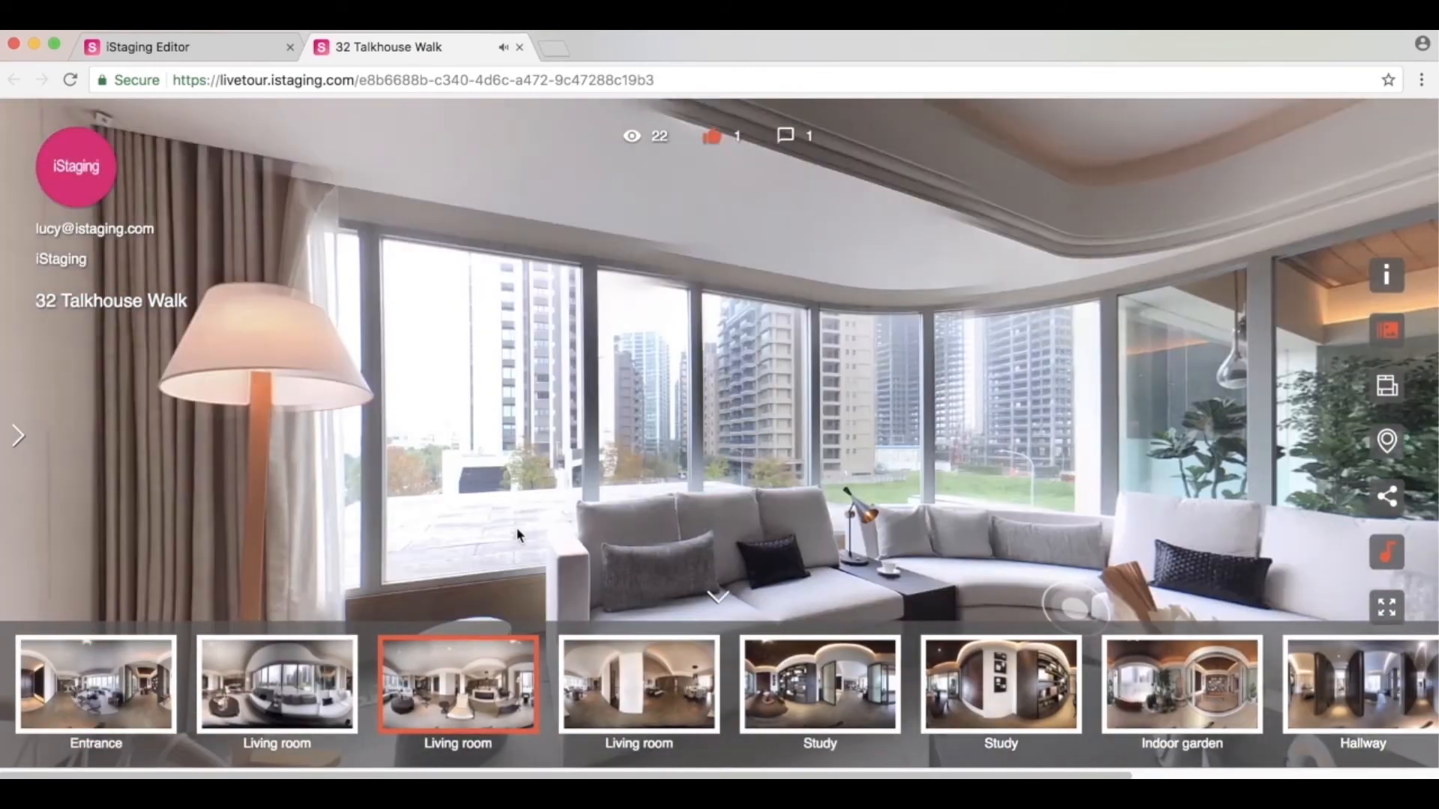
Look around the living room in the live tour preview, then return to the editor.
left_click_drag(569, 472, 728, 465)
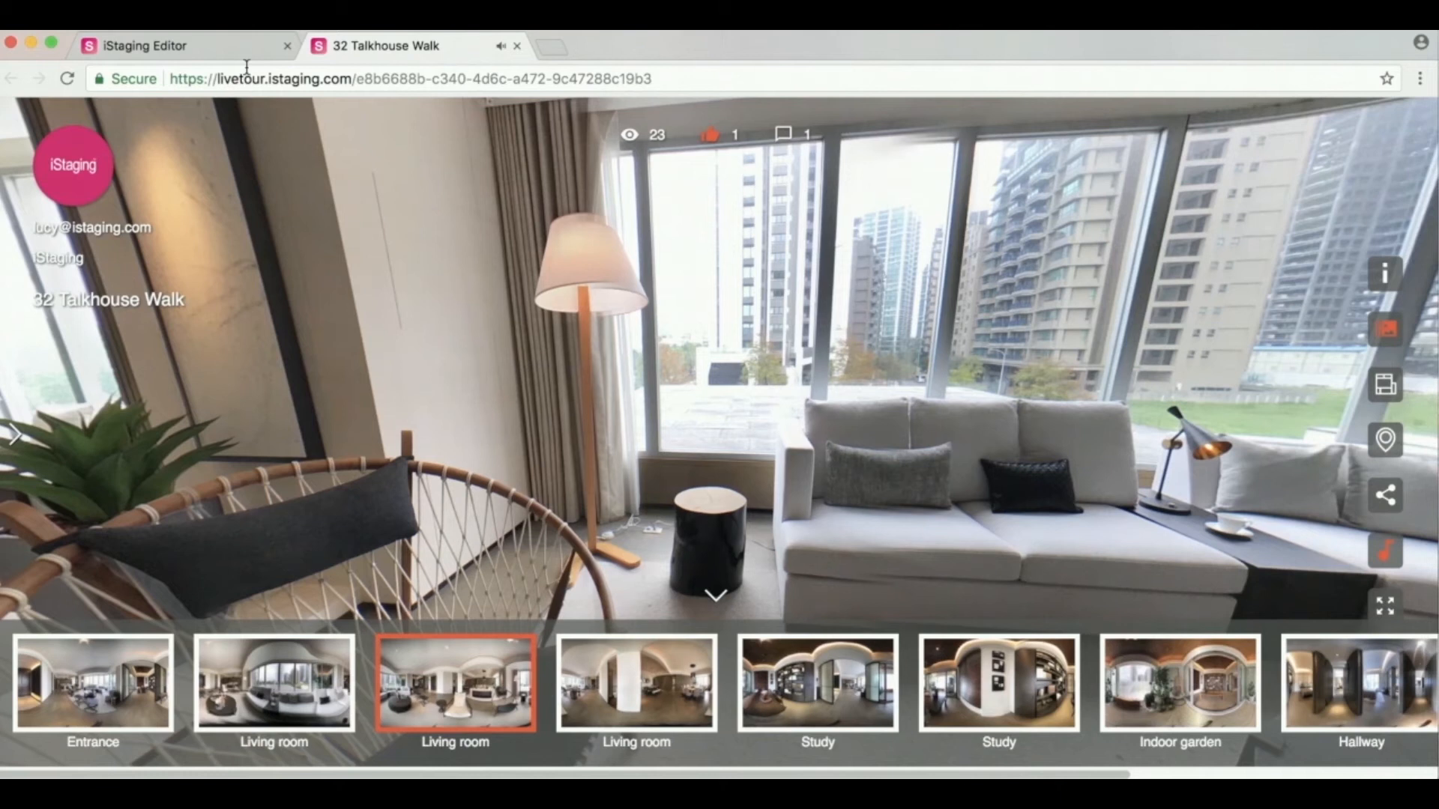
left_click(208, 48)
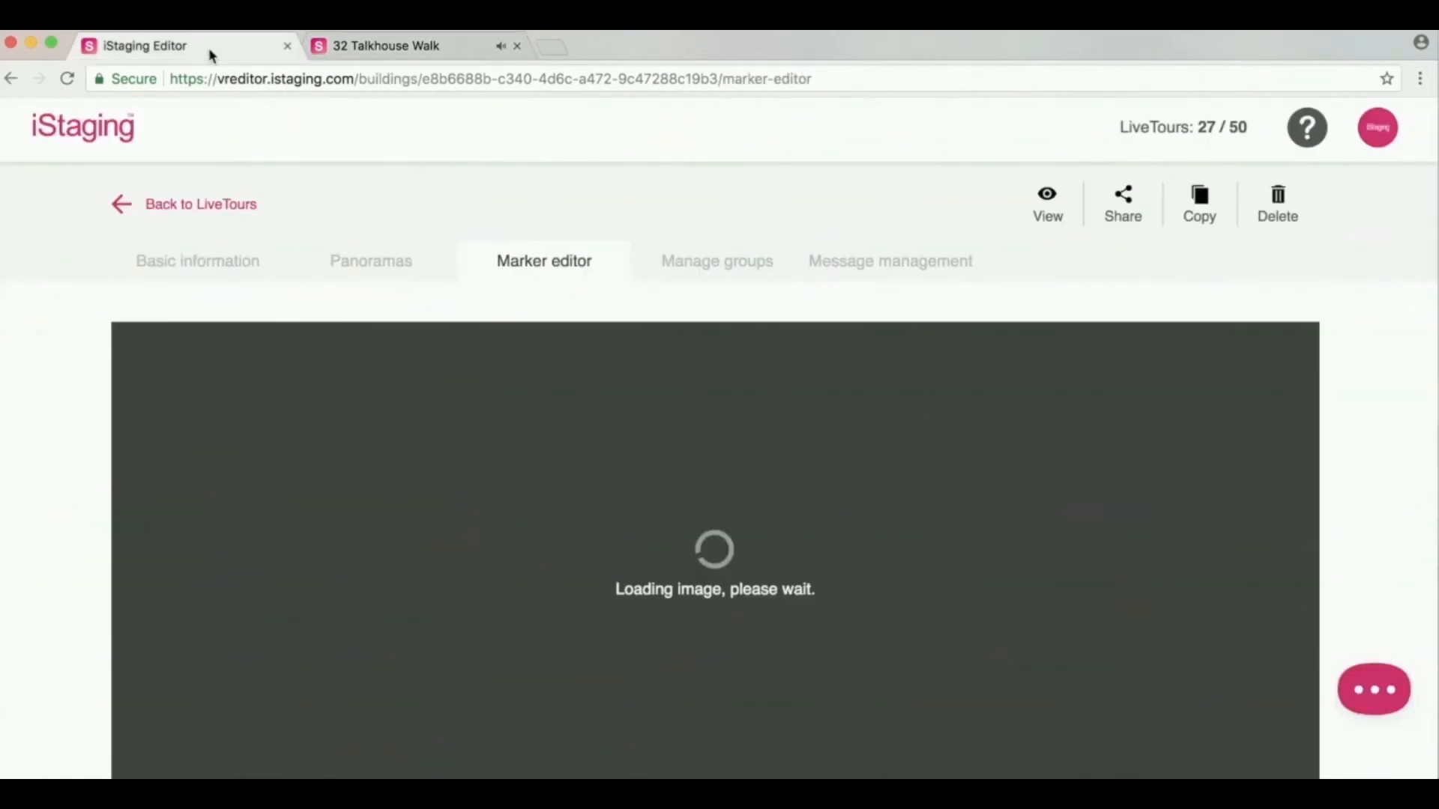
scroll(61, 360, "down", 2)
scroll(62, 358, "down", 3)
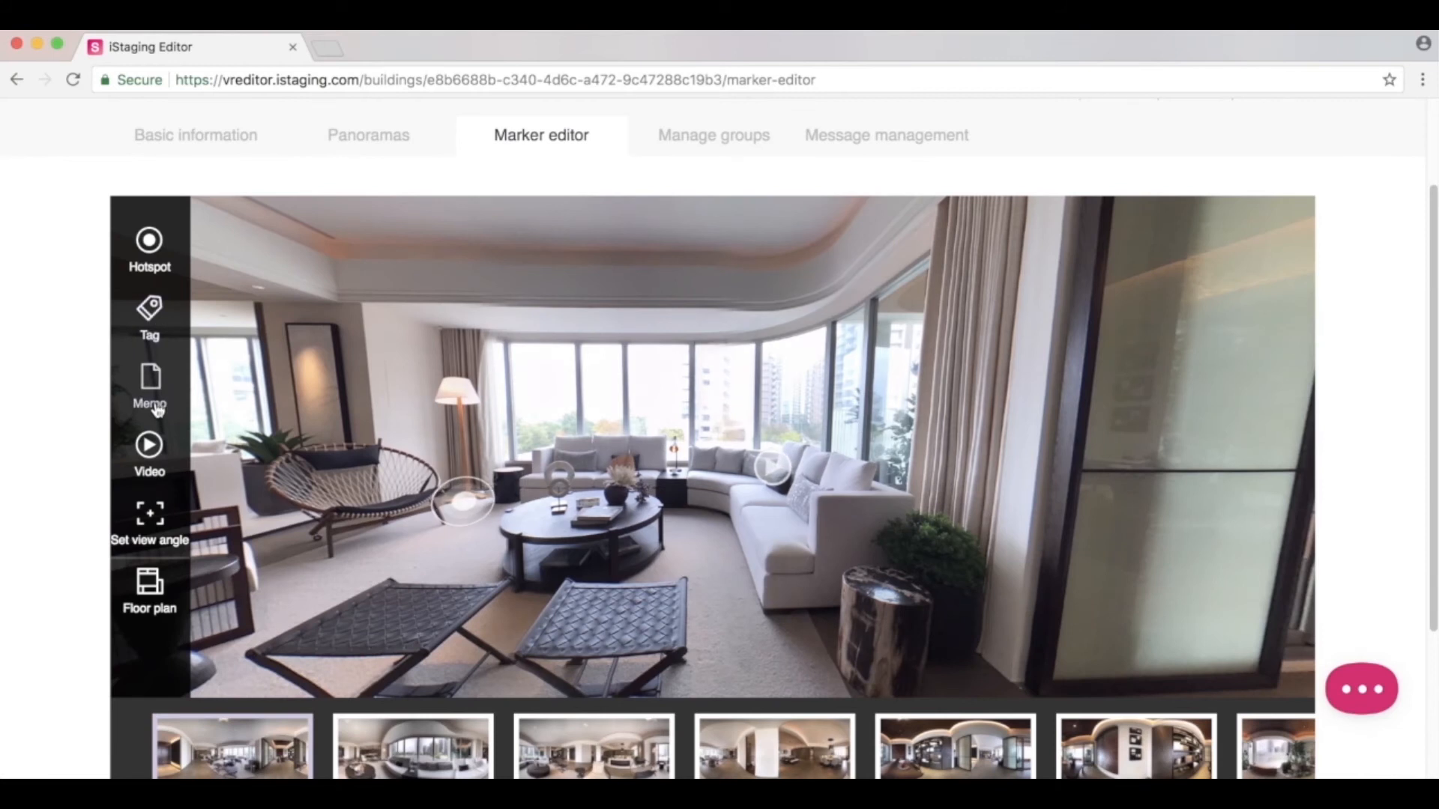
Turn the Entrance panorama to the doors and view the bench's Stool tag, priced $500.
left_click_drag(569, 401, 832, 397)
left_click_drag(384, 427, 916, 393)
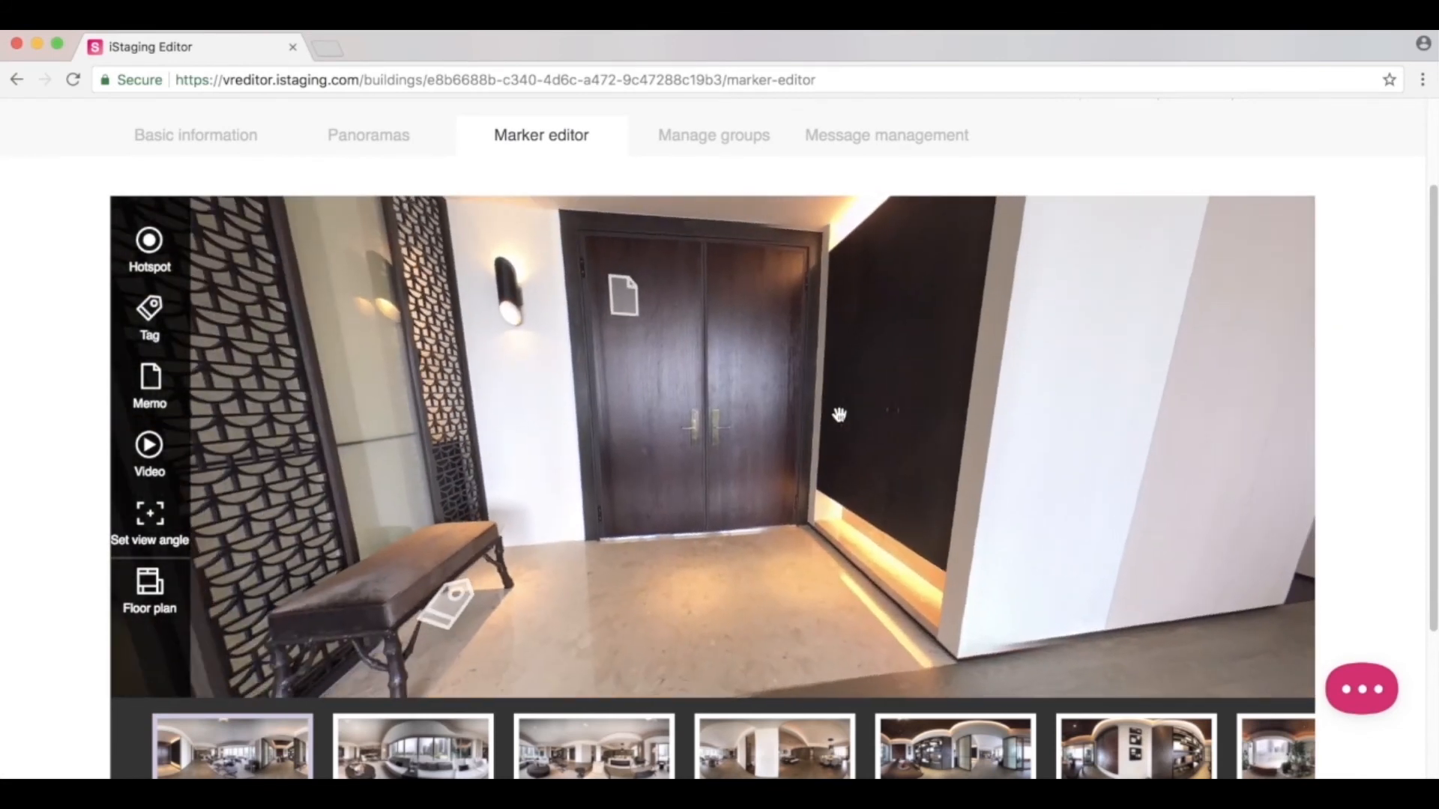
left_click(459, 596)
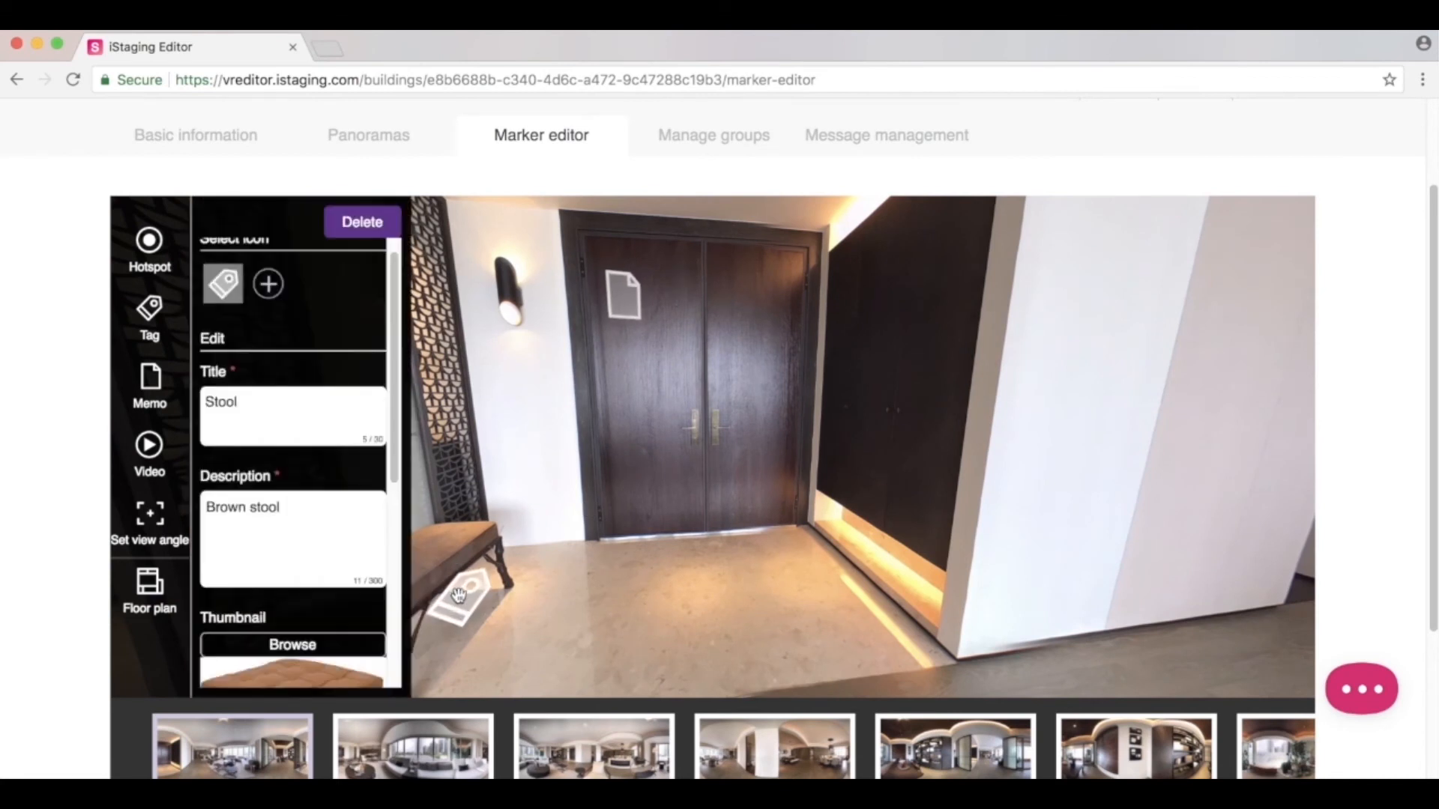
scroll(326, 427, "down", 4)
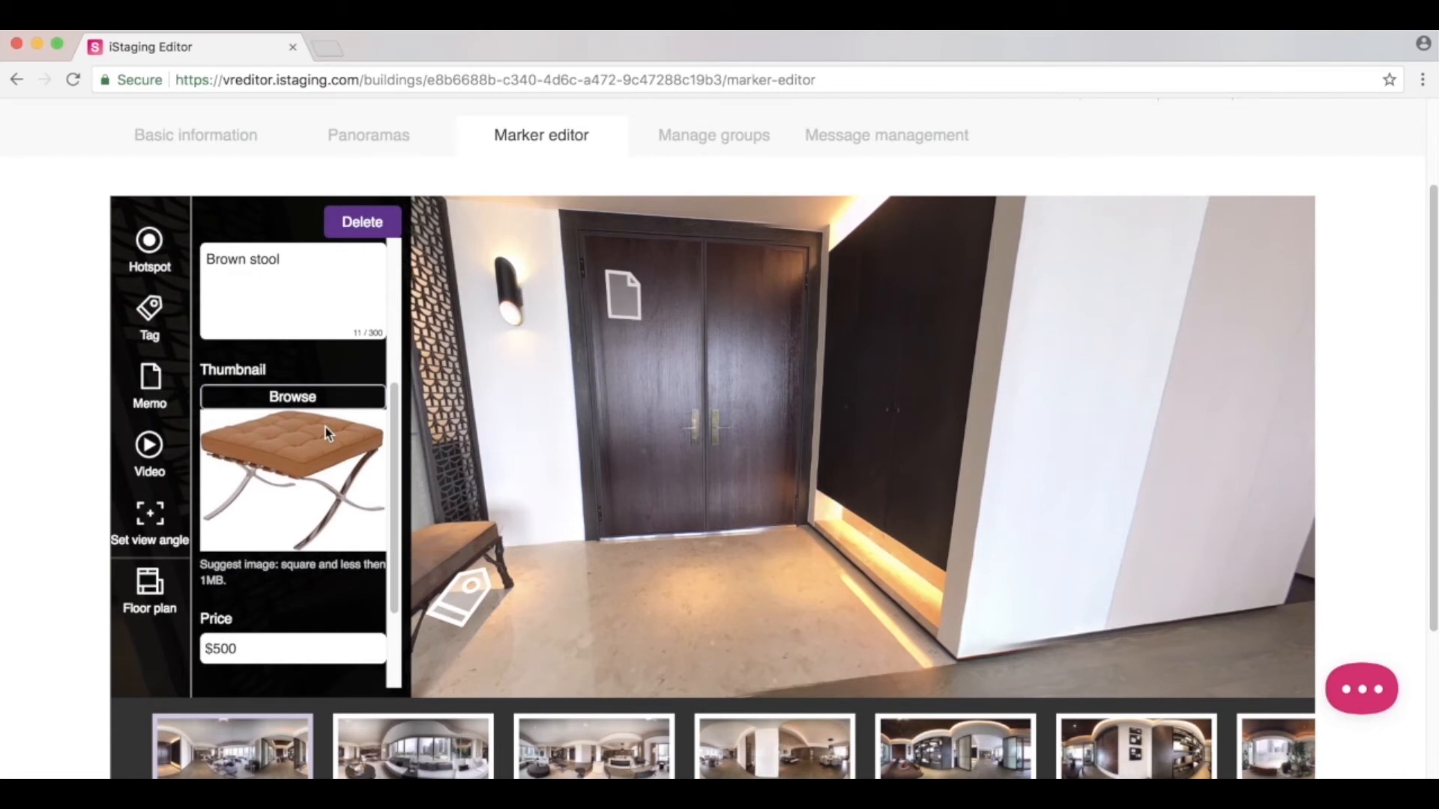
scroll(325, 427, "up", 4)
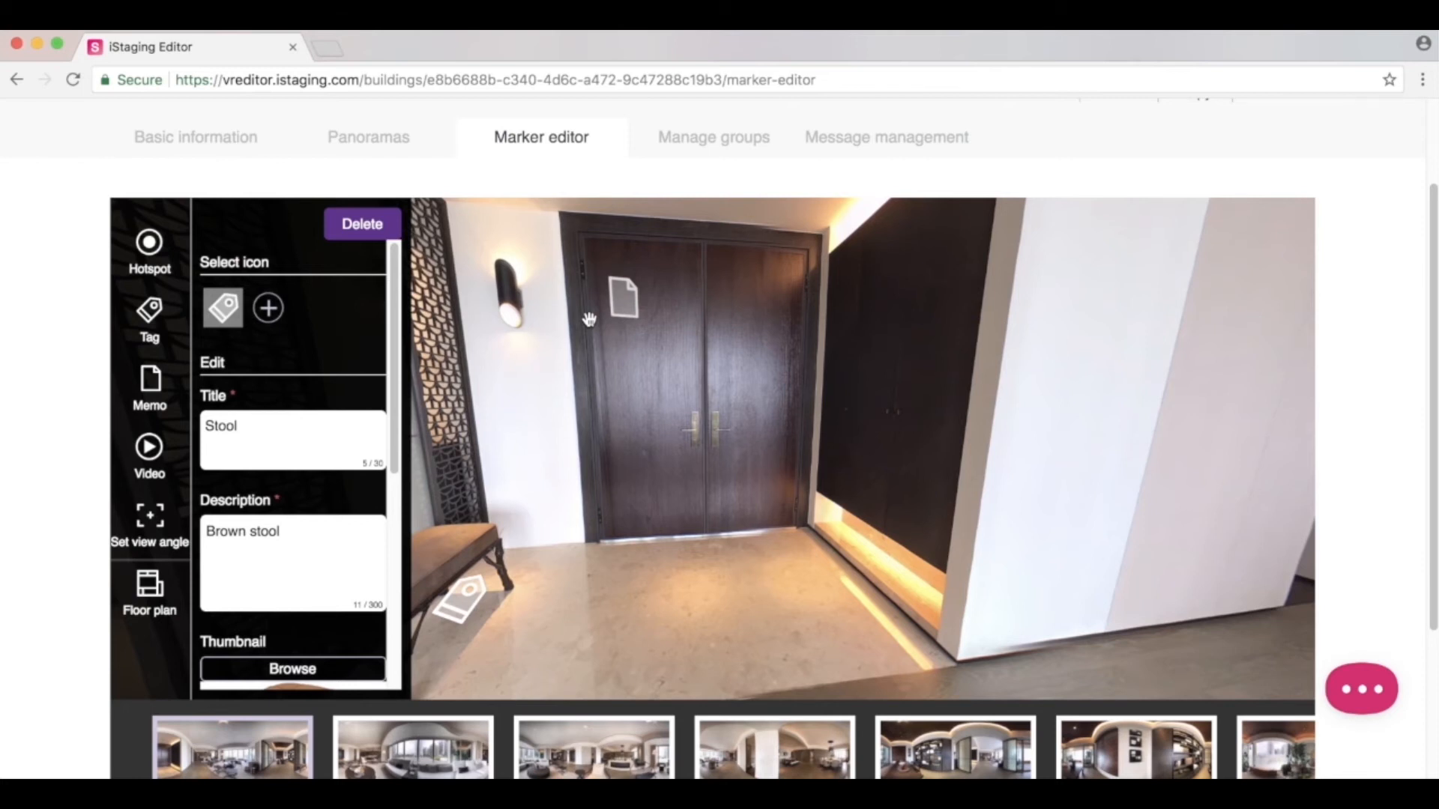
Inspect the door memo marker and the video marker by the living-room sofa.
left_click(623, 299)
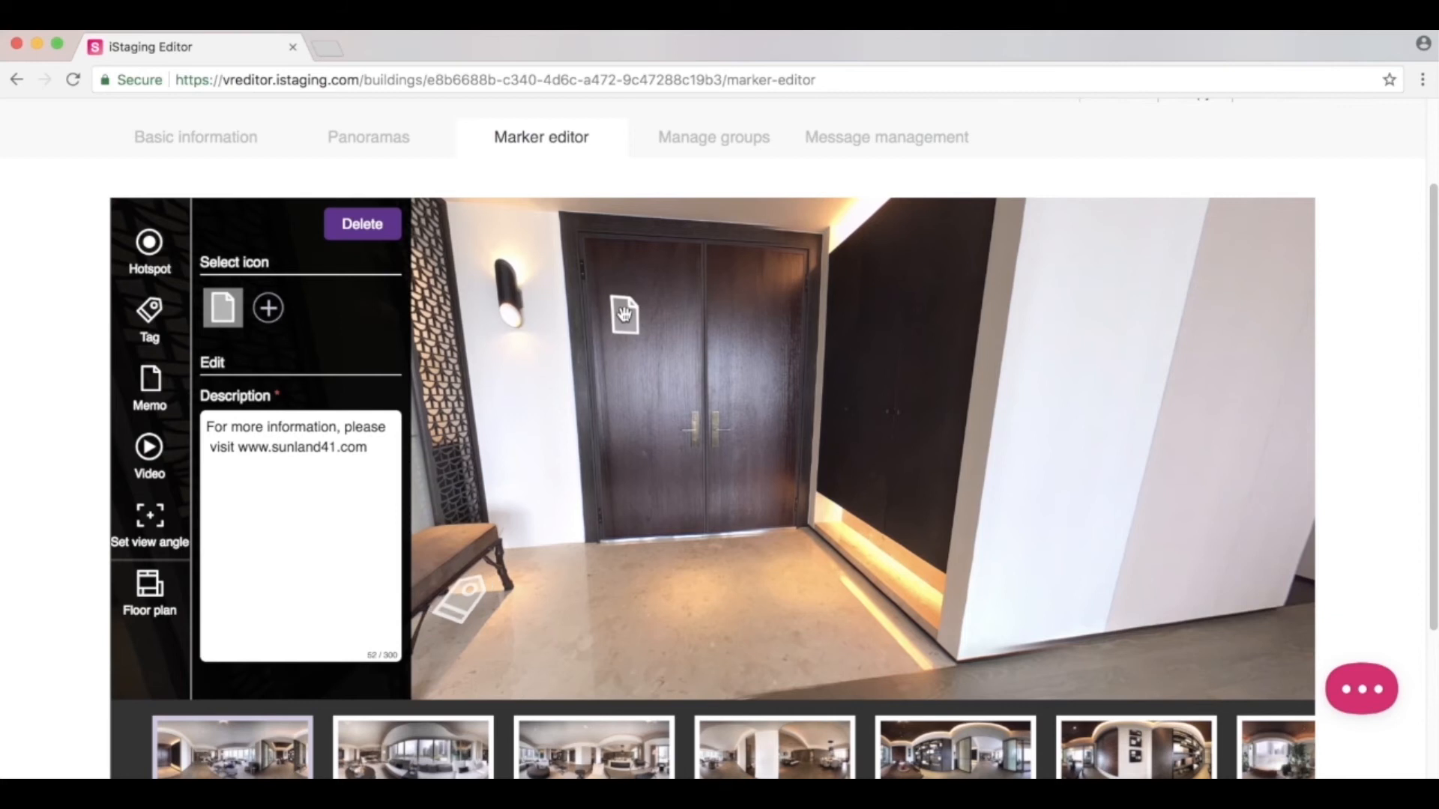
left_click(380, 444)
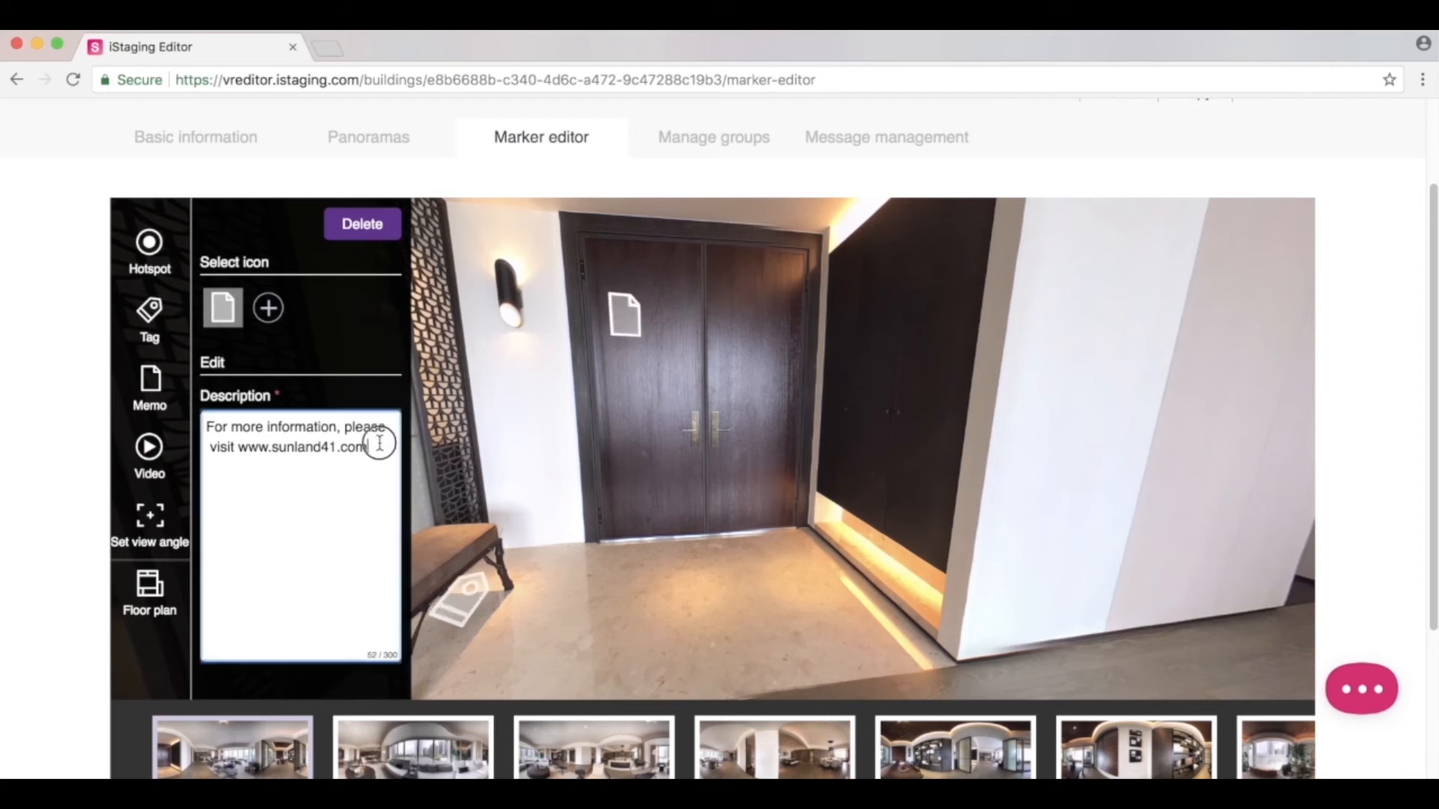
left_click_drag(448, 454, 940, 459)
left_click_drag(666, 514, 1039, 498)
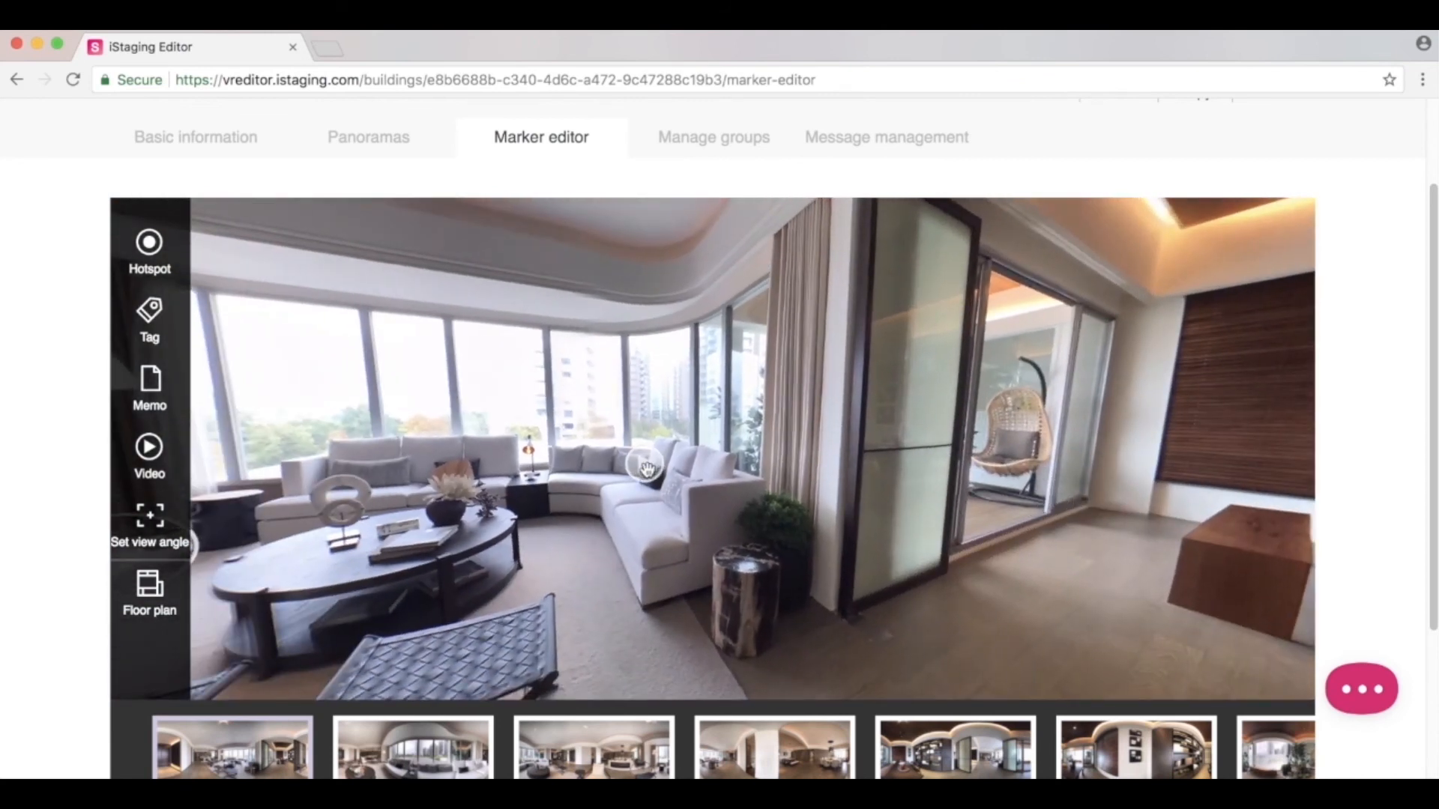
left_click(646, 468)
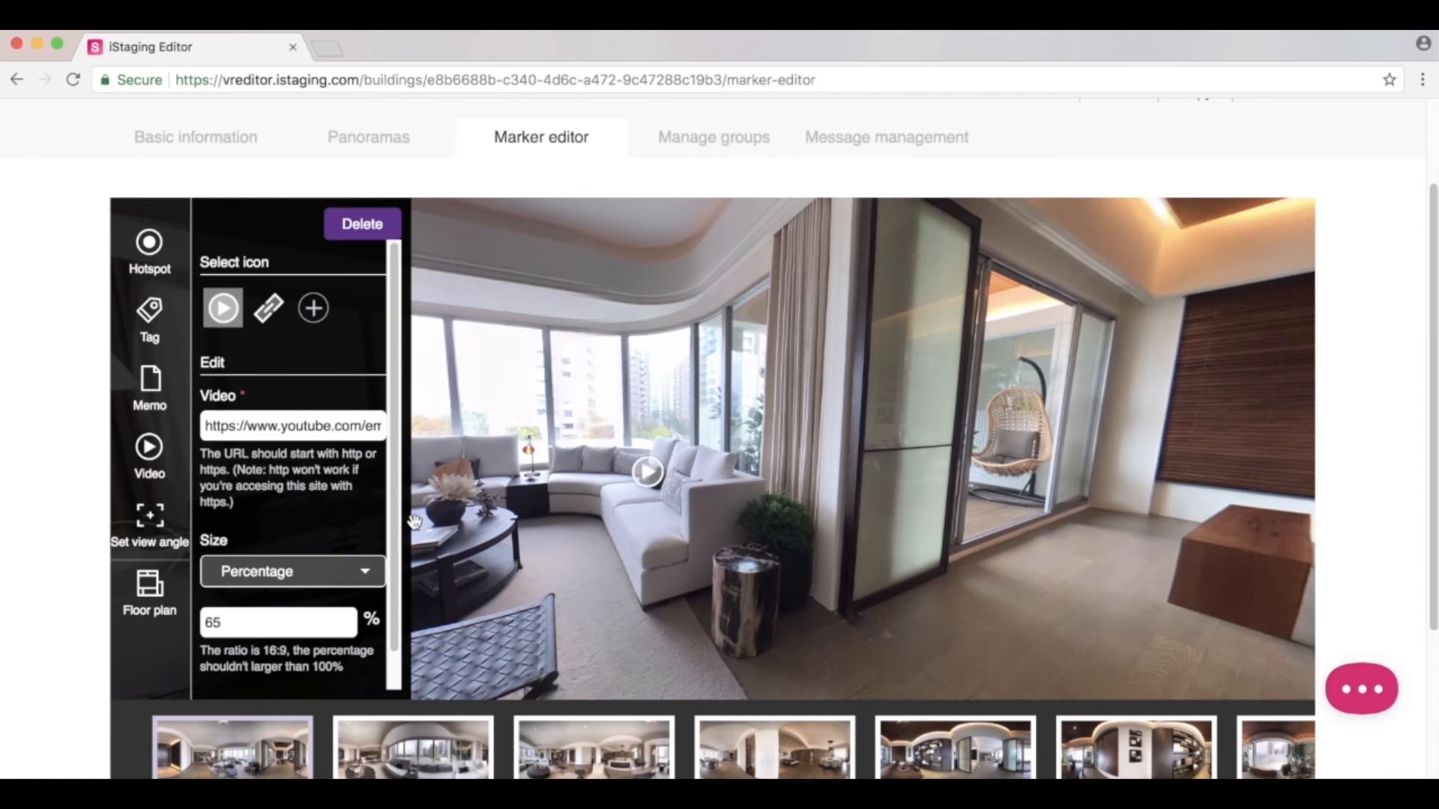
left_click(354, 453)
scroll(354, 453, "down", 1)
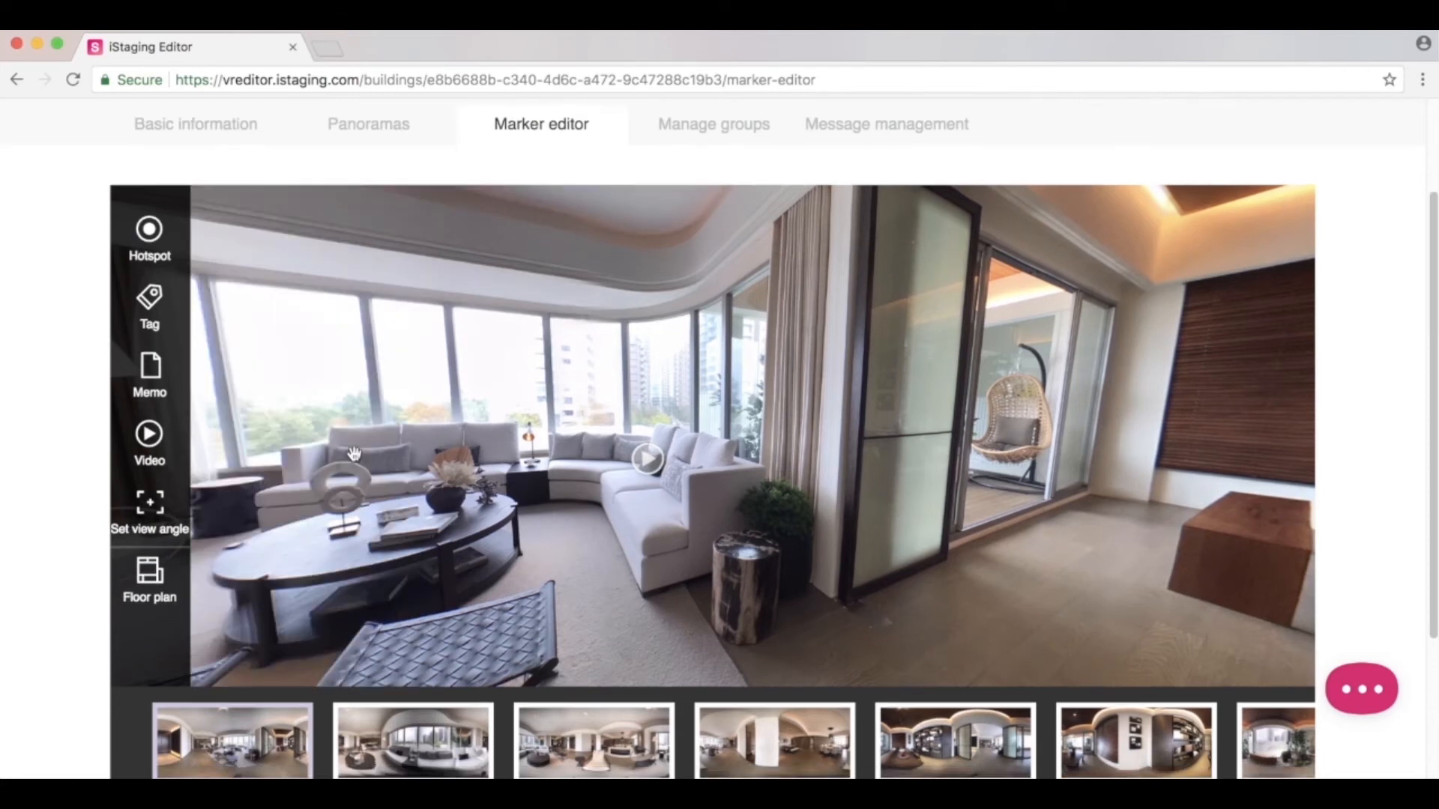
Set and save a new starting view angle for the Entrance panorama.
left_click(152, 507)
left_click_drag(664, 446, 578, 439)
left_click(1226, 726)
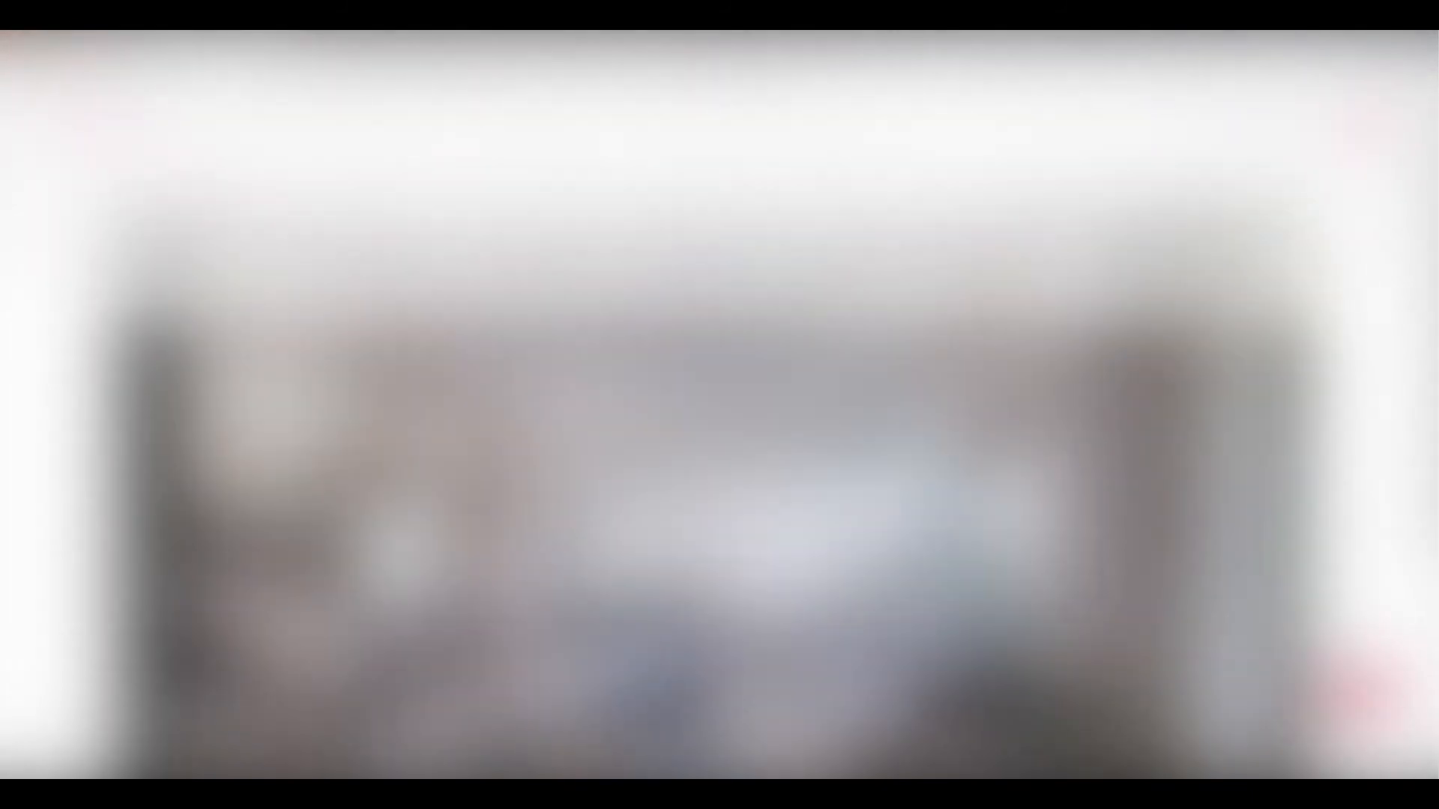
scroll(965, 531, "down", 3)
scroll(965, 532, "down", 2)
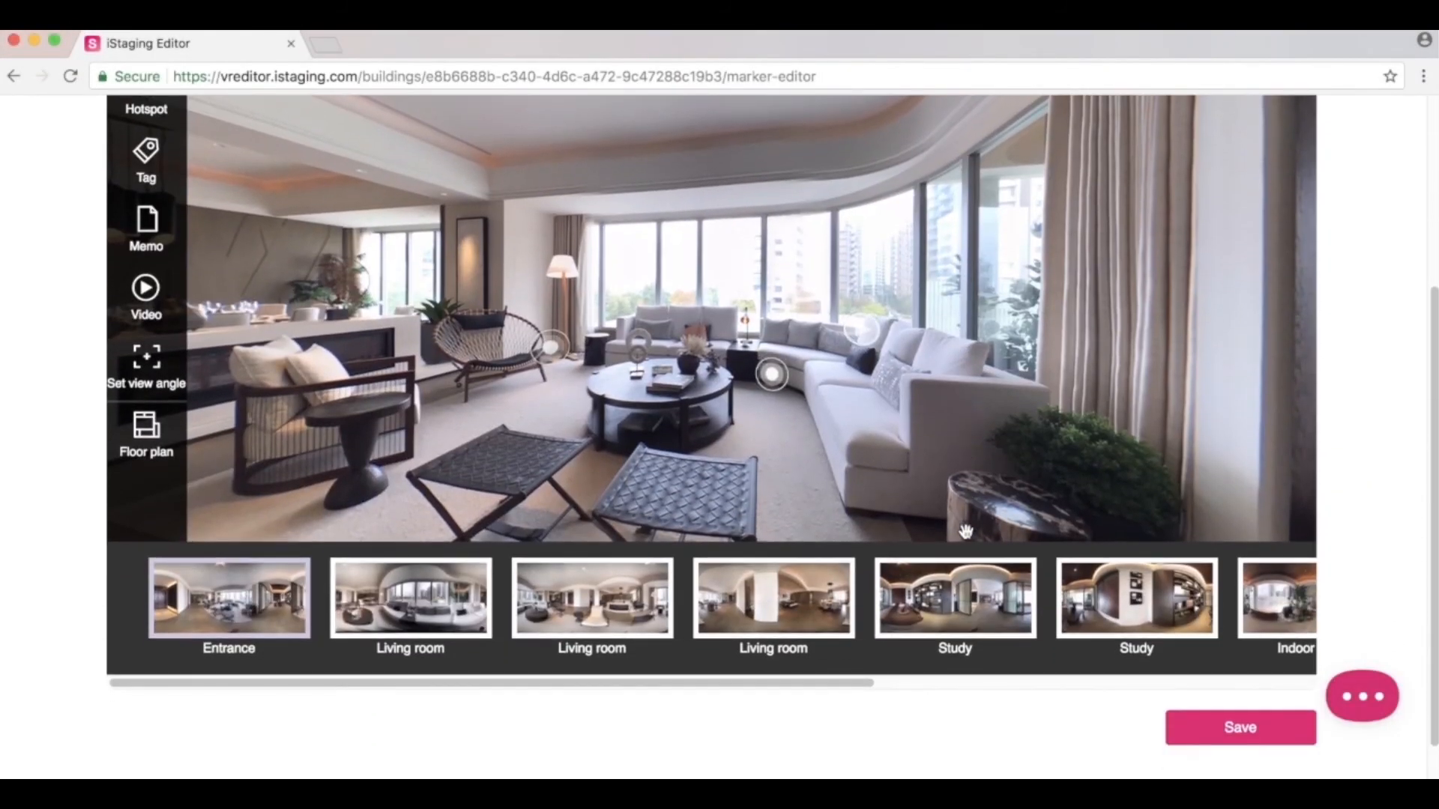
Upload sunland 1 for 1.jpg as the floor plan, cropping its top and bottom edges.
left_click(146, 438)
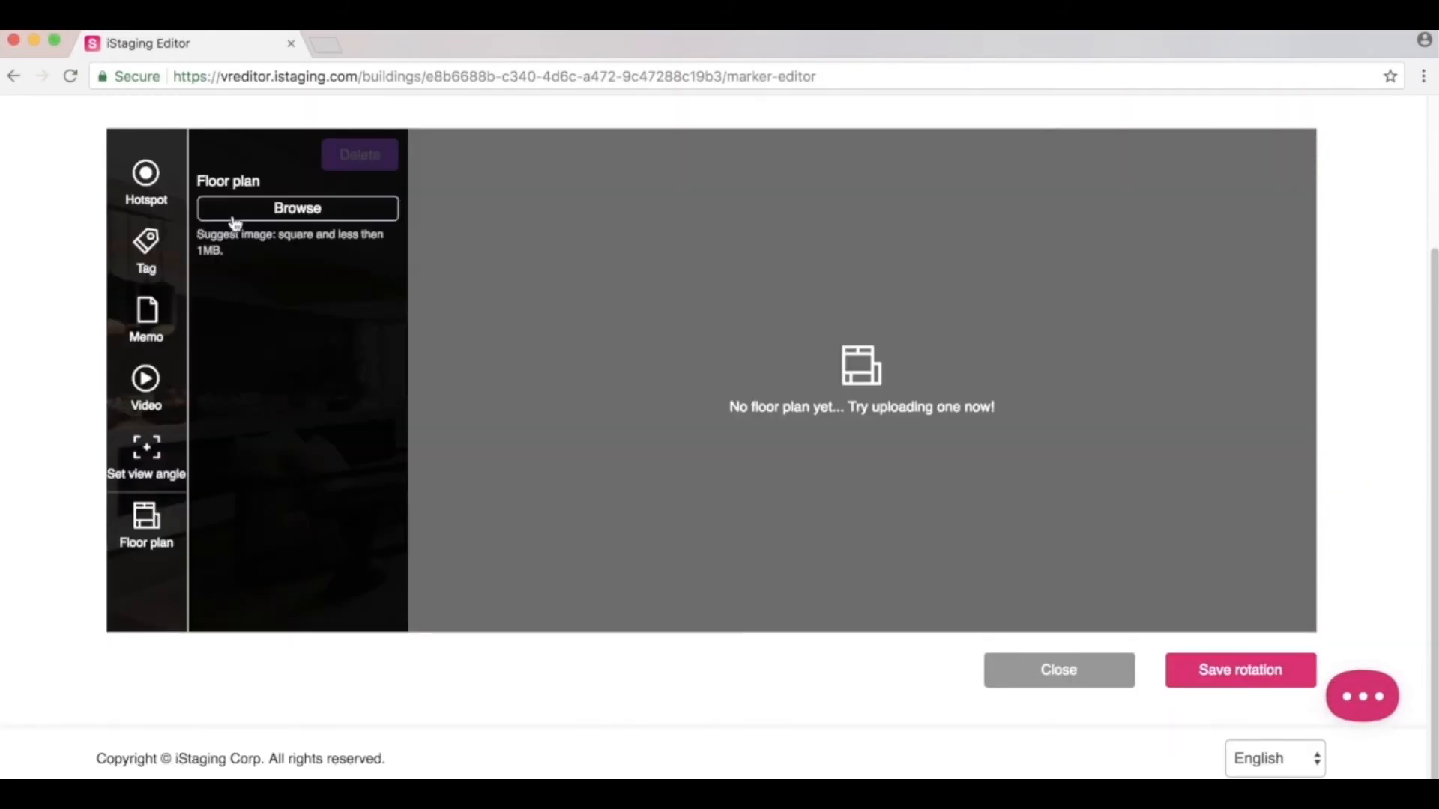
left_click(261, 213)
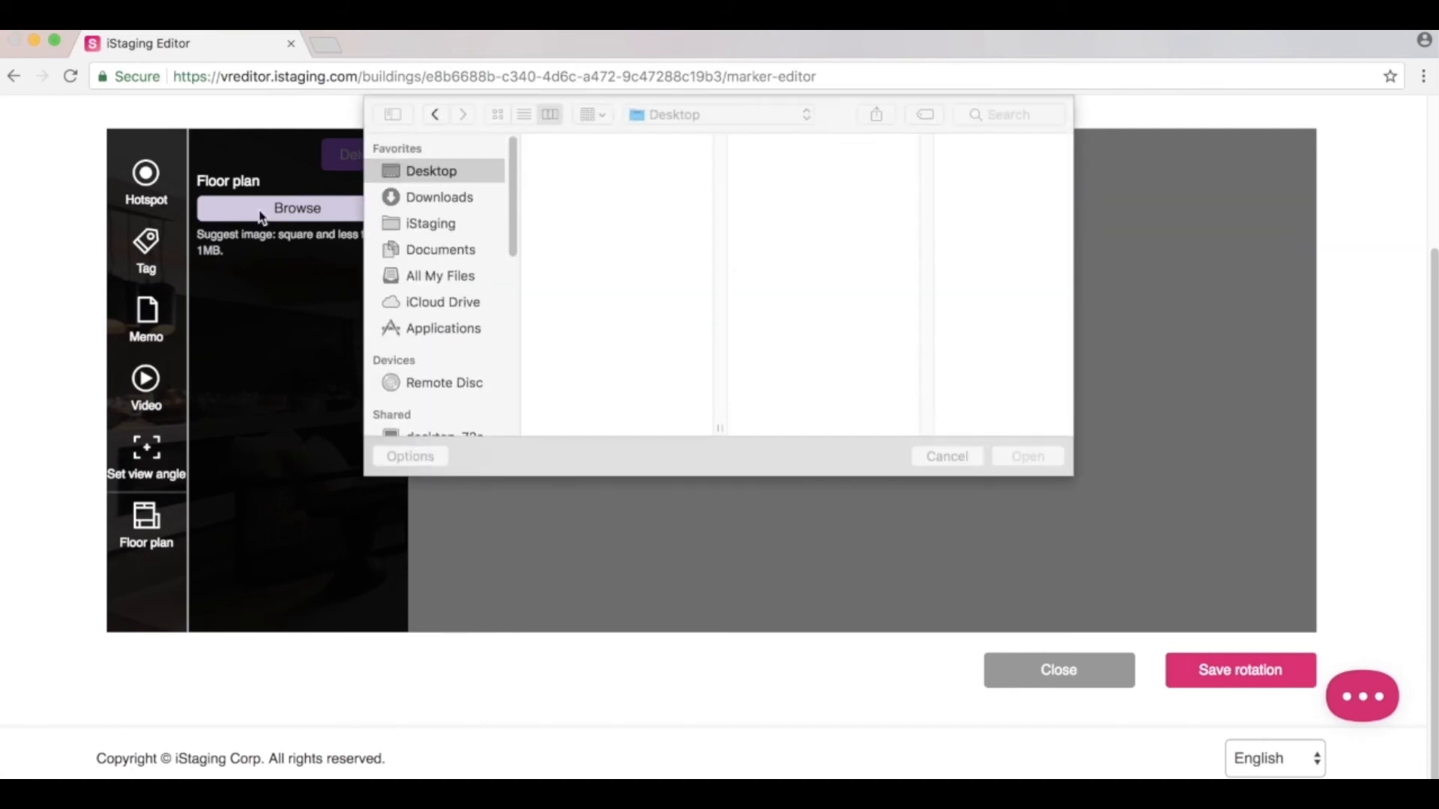
left_click(997, 113)
type("sunland")
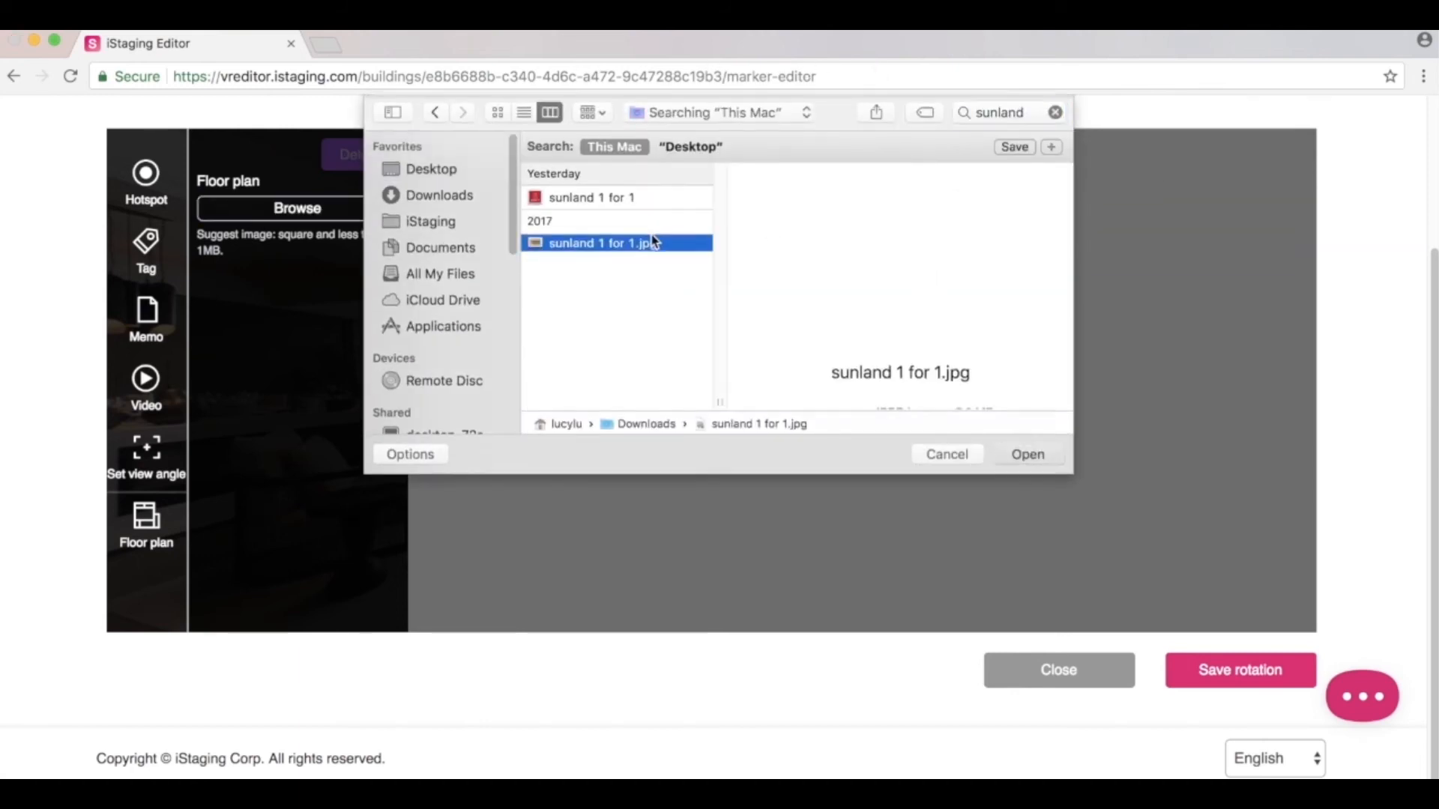
double_click(654, 241)
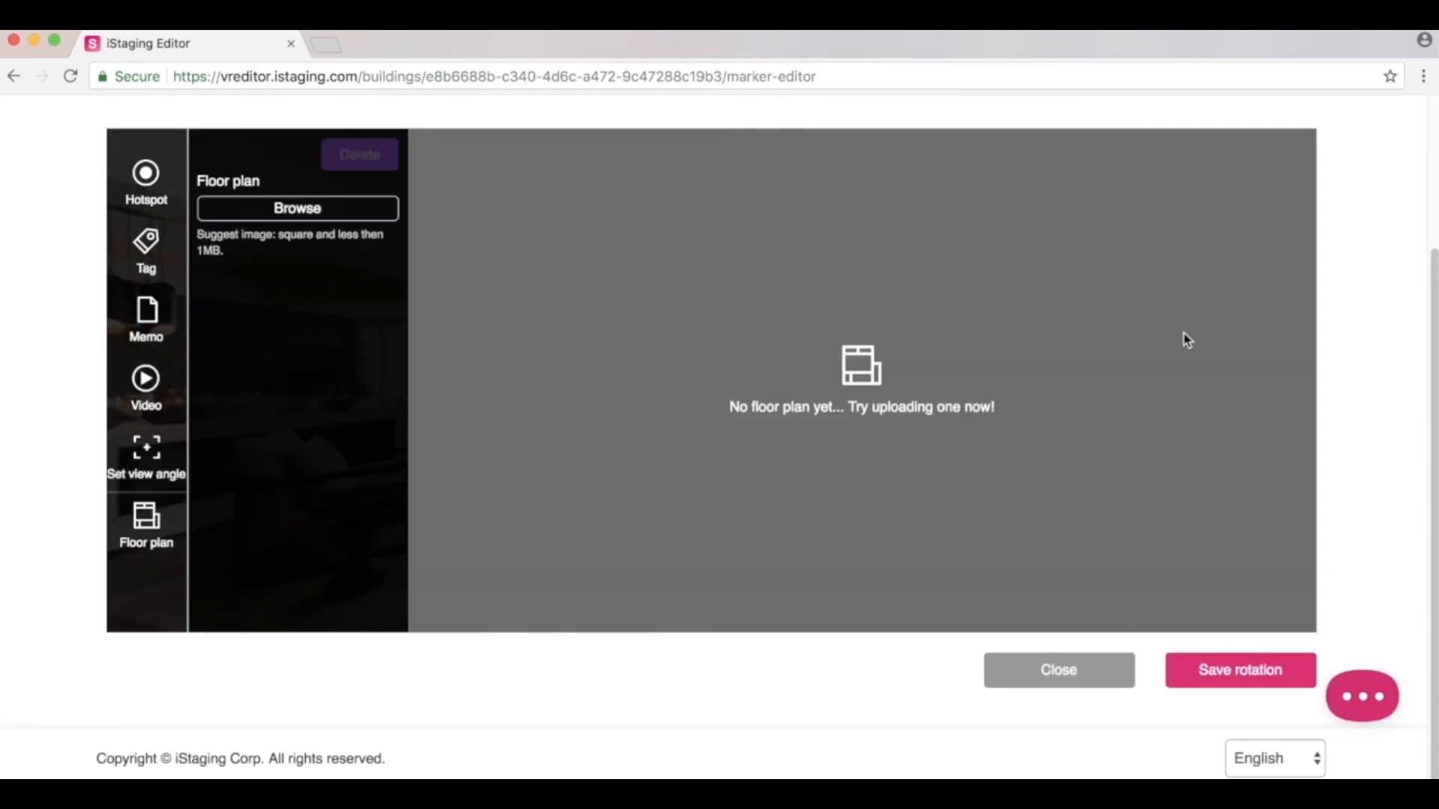
left_click_drag(1063, 251, 1067, 293)
left_click_drag(1062, 512, 1064, 489)
left_click(1199, 670)
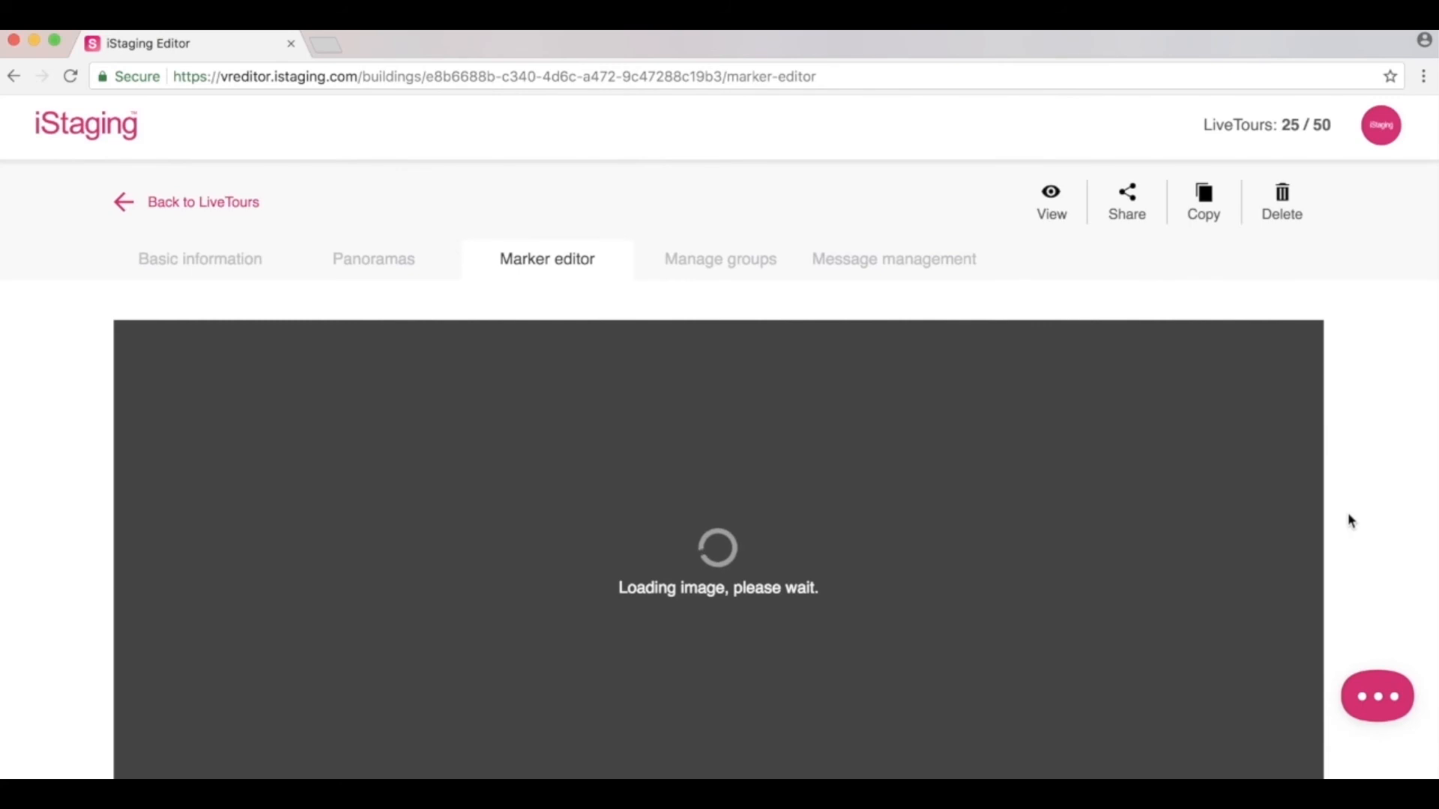
Place each room's marker, including Dining room and Entrance, on the plan and rotate them.
scroll(1348, 515, "down", 2)
scroll(1349, 517, "down", 2)
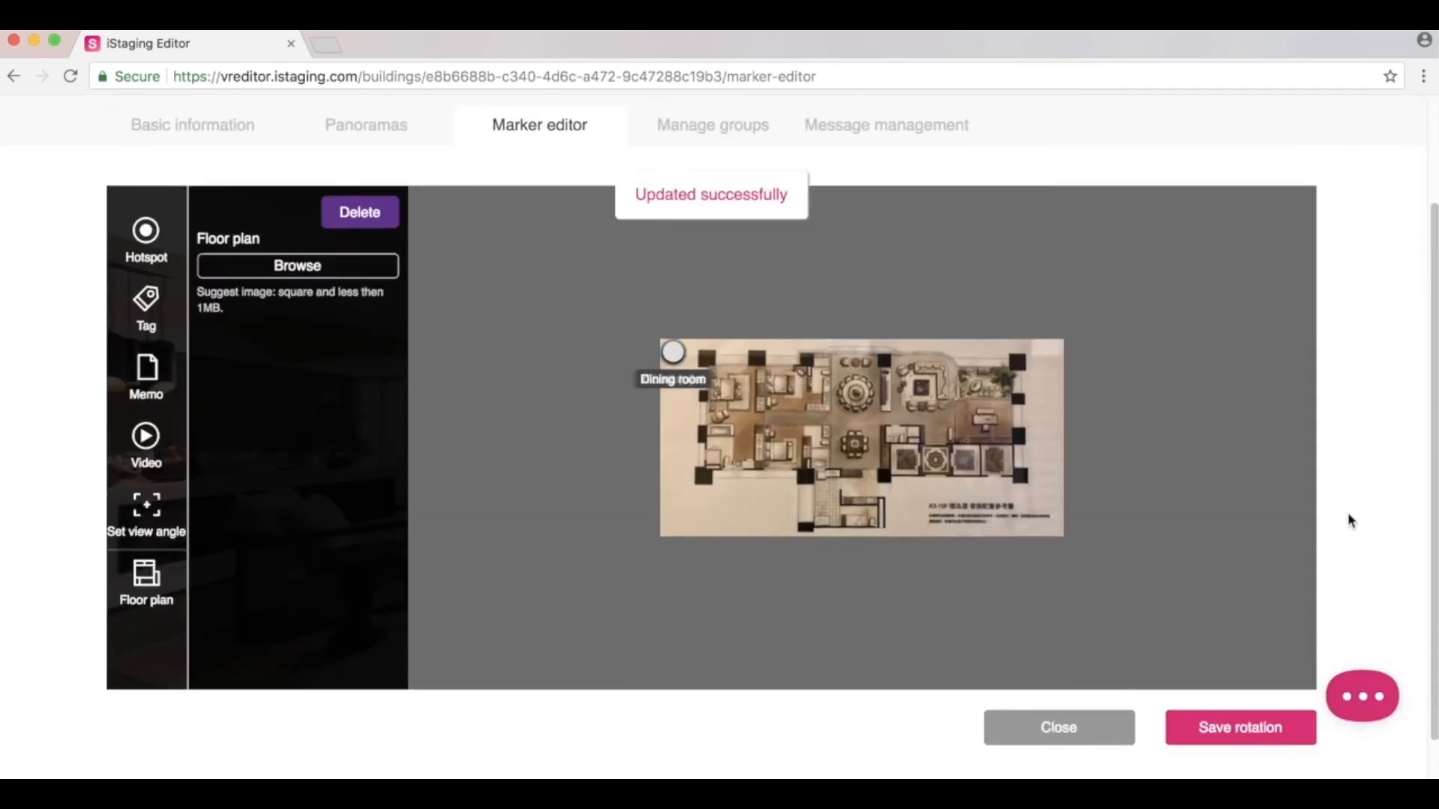
left_click_drag(673, 329, 852, 329)
left_click_drag(824, 325, 867, 306)
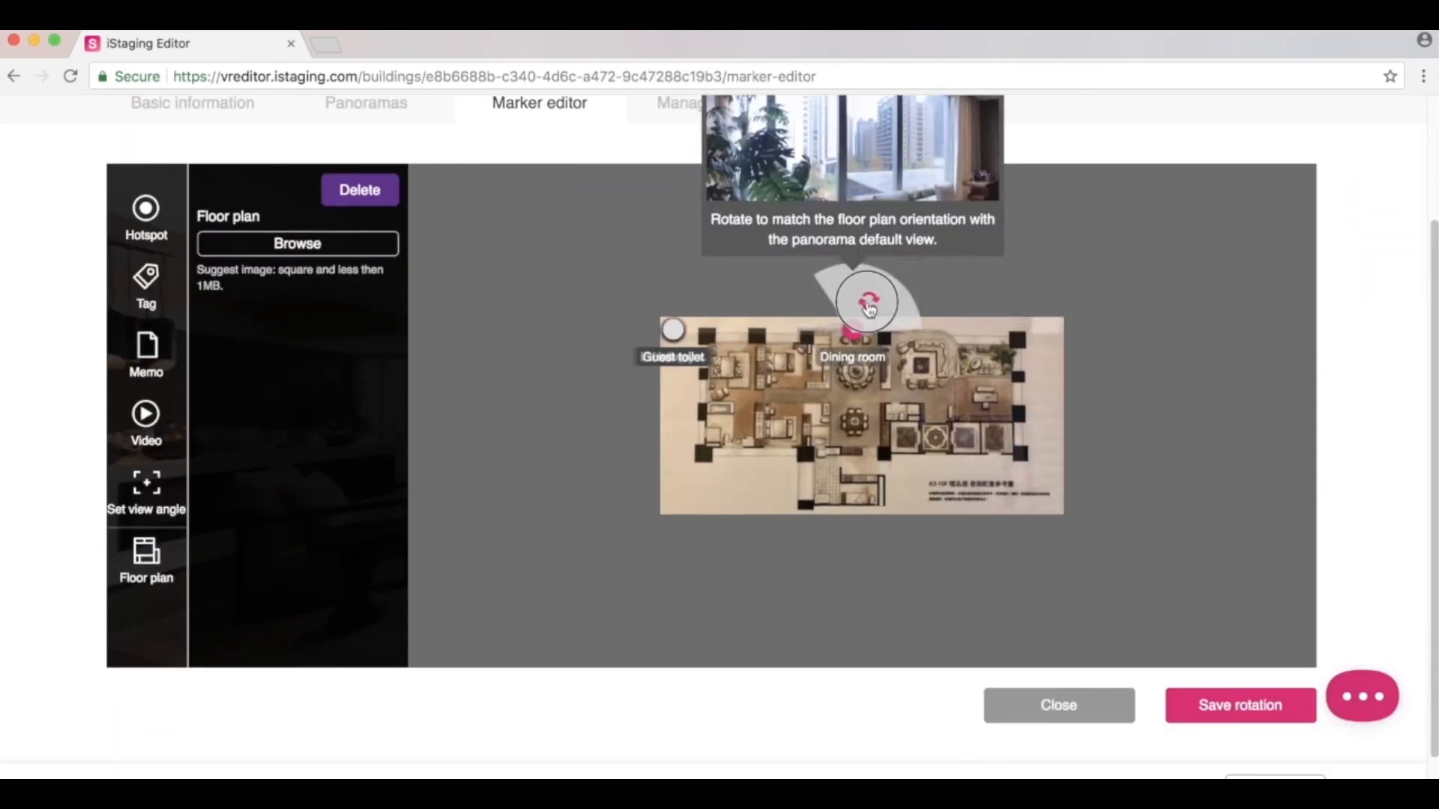
left_click_drag(673, 330, 821, 428)
left_click_drag(793, 424, 839, 409)
left_click_drag(673, 329, 831, 401)
left_click_drag(673, 330, 986, 355)
left_click_drag(673, 329, 942, 329)
left_click_drag(842, 370, 916, 391)
left_click_drag(673, 330, 888, 450)
Save the markers' positions and orientations, then view the finished tour.
scroll(1216, 666, "down", 1)
left_click(1215, 666)
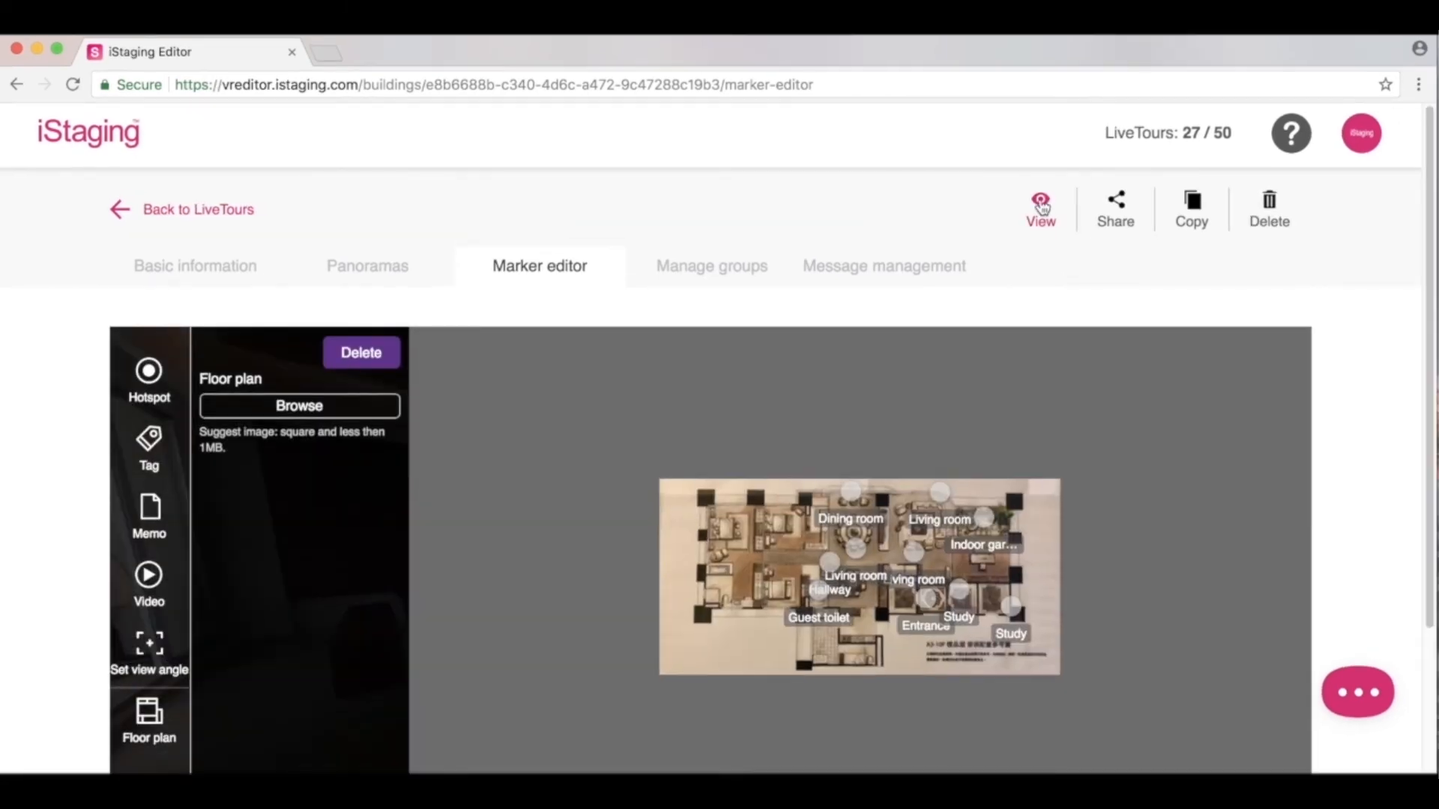
left_click(1042, 203)
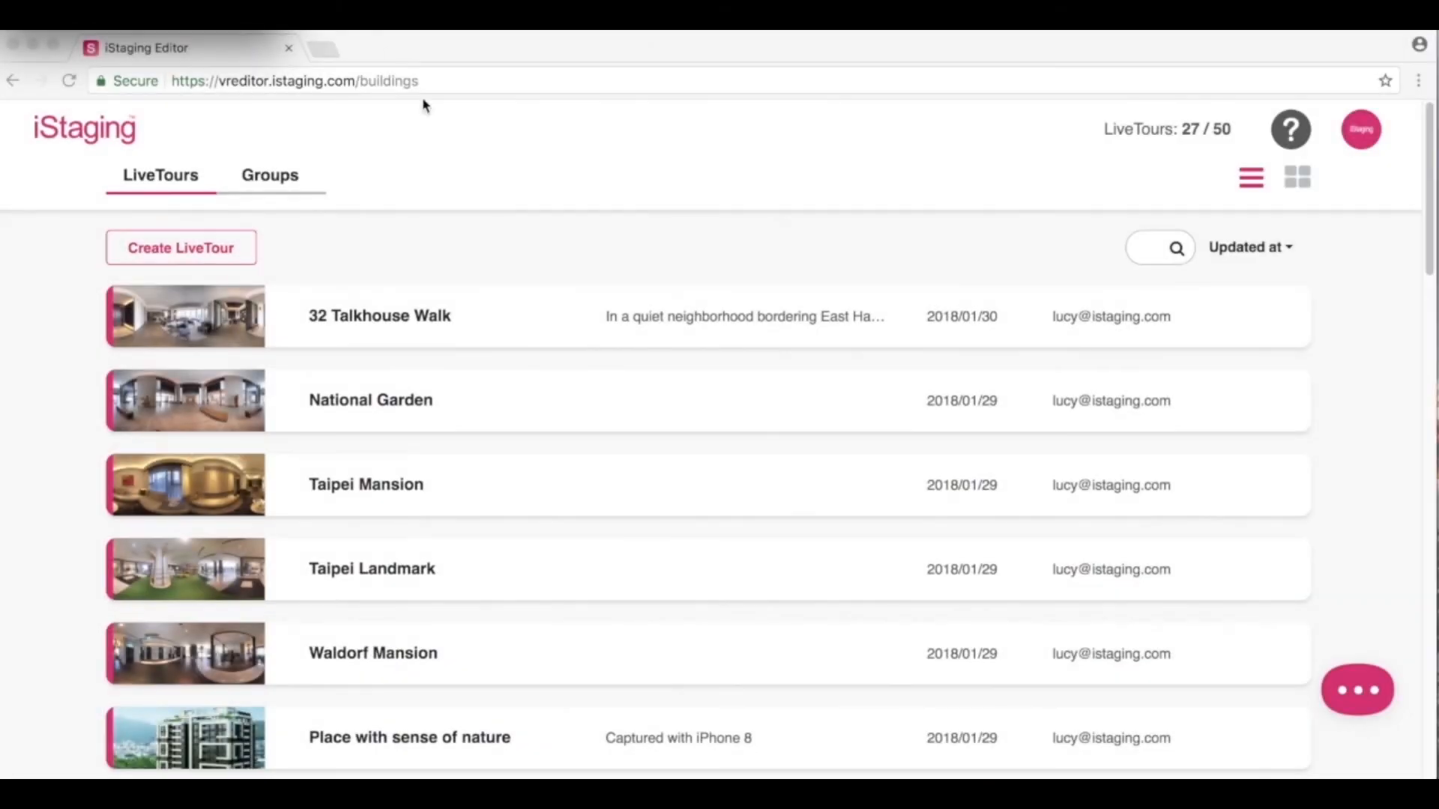
left_click(480, 196)
mouse_move(649, 337)
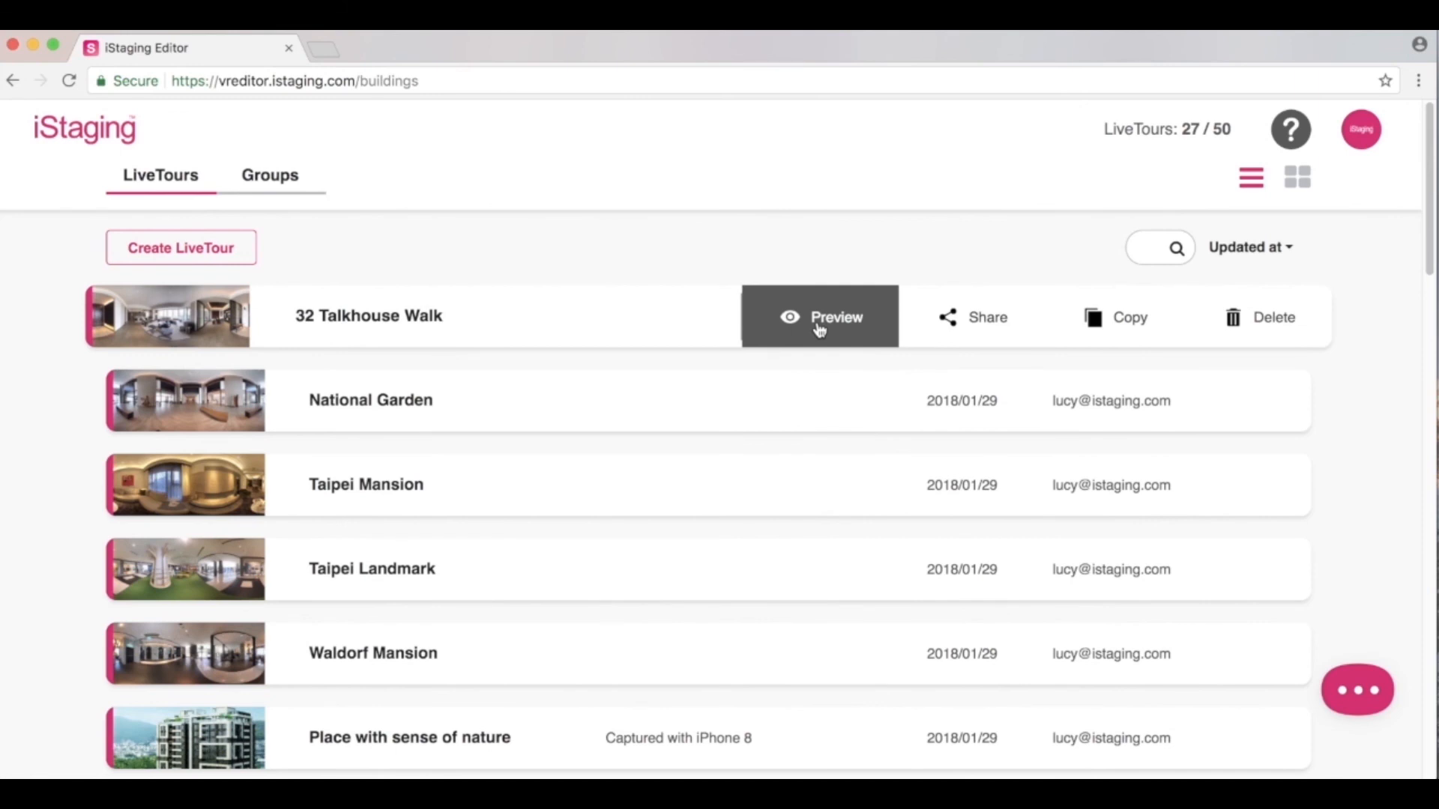
left_click(959, 321)
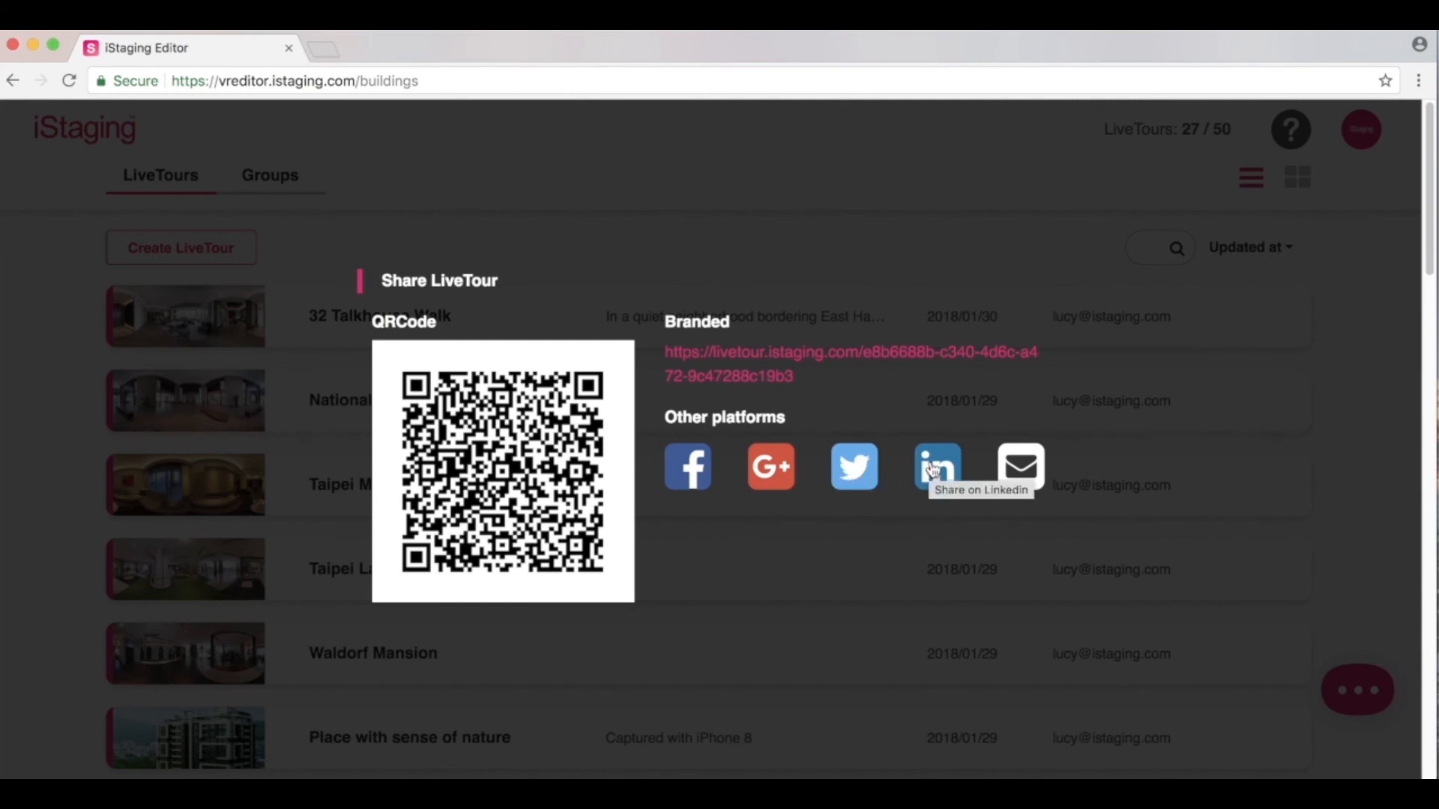
left_click(1003, 292)
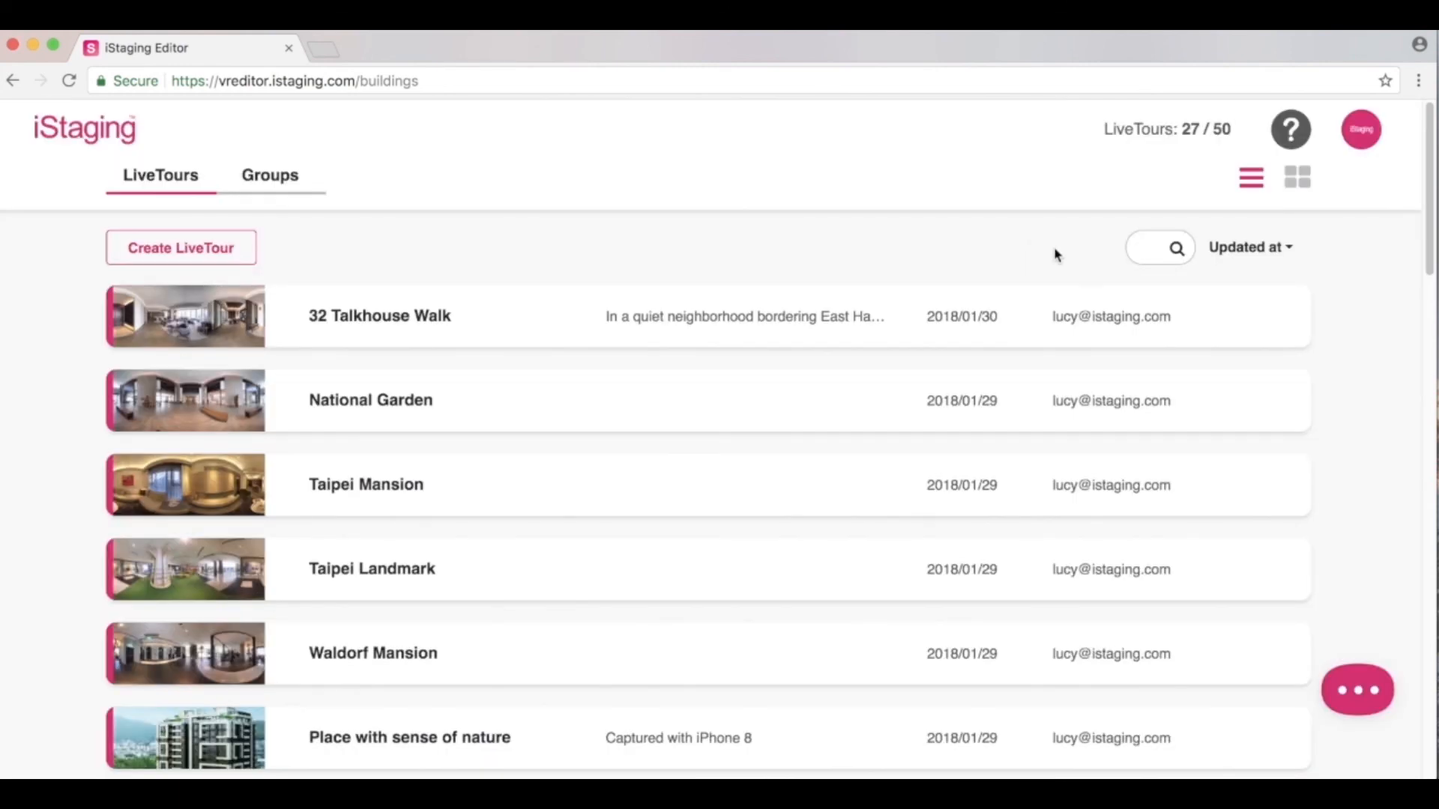
left_click(1103, 322)
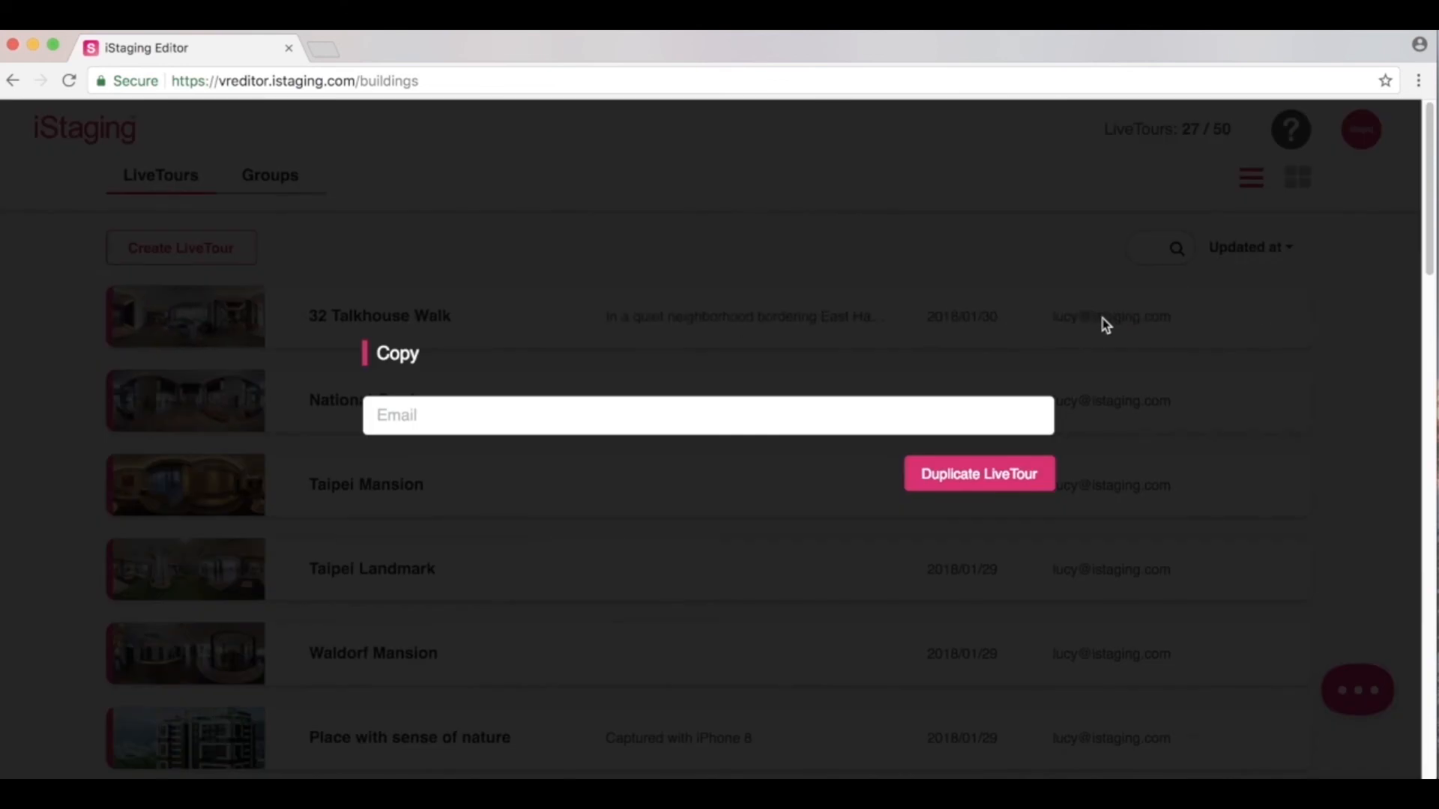
left_click(1049, 239)
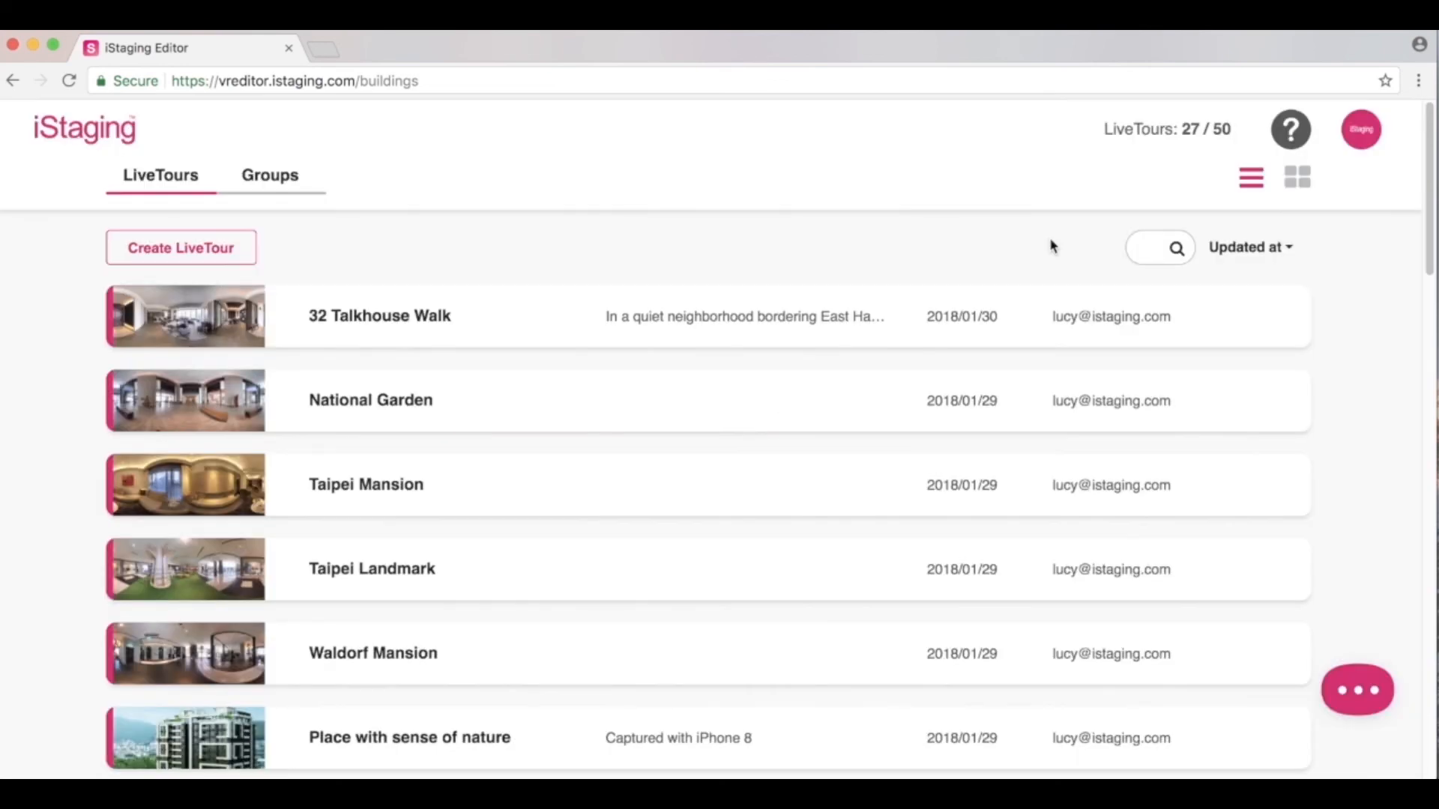
left_click(1217, 327)
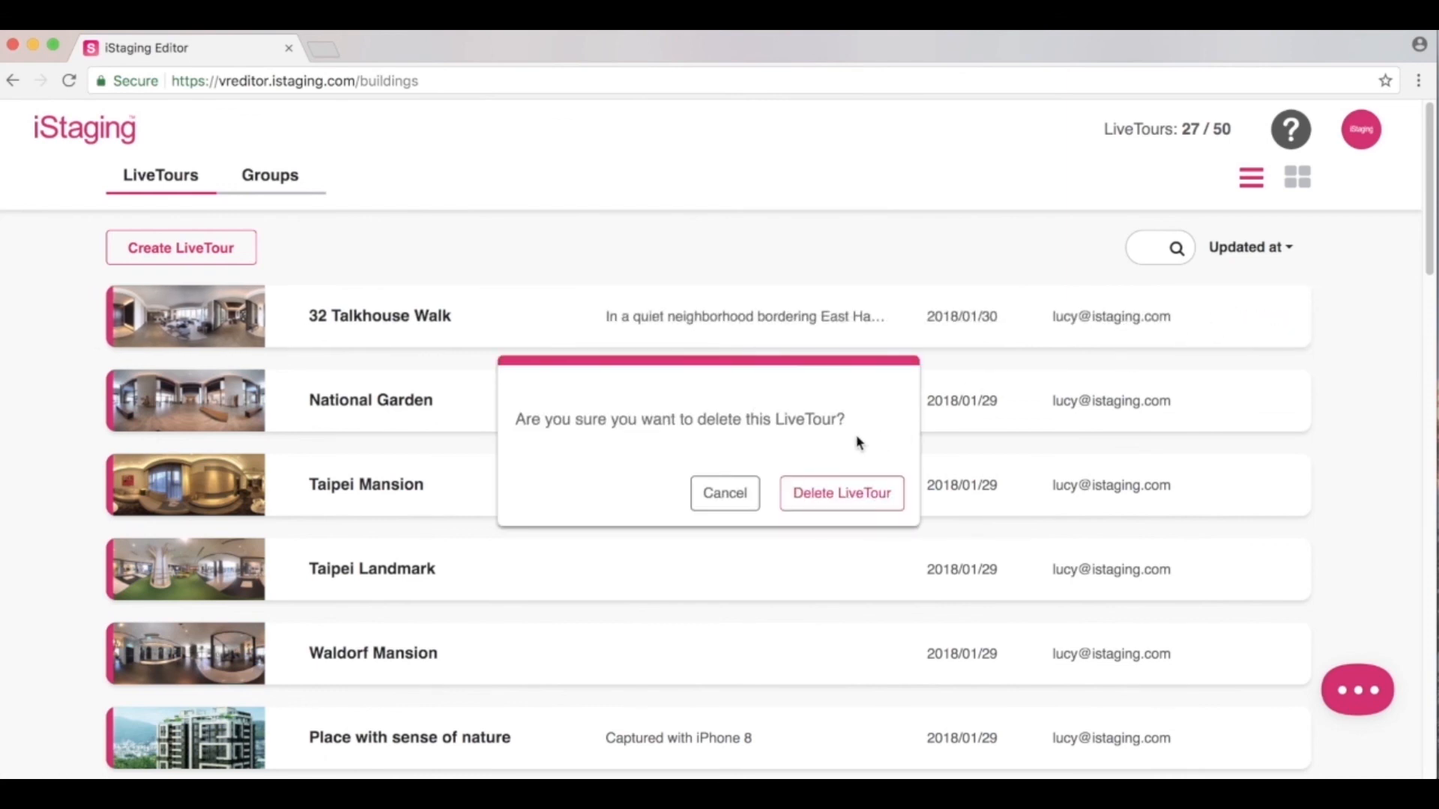
left_click(731, 492)
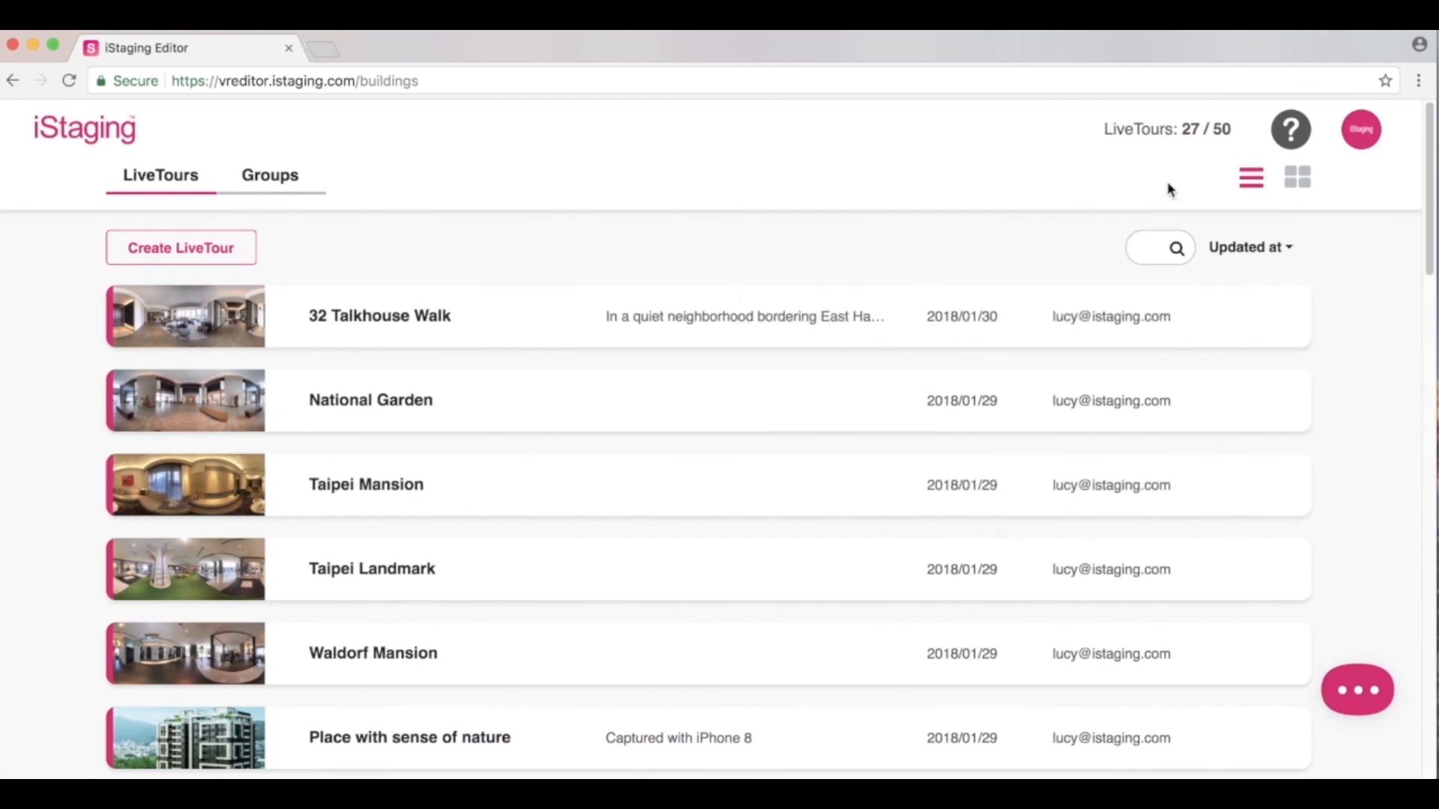
left_click(1290, 140)
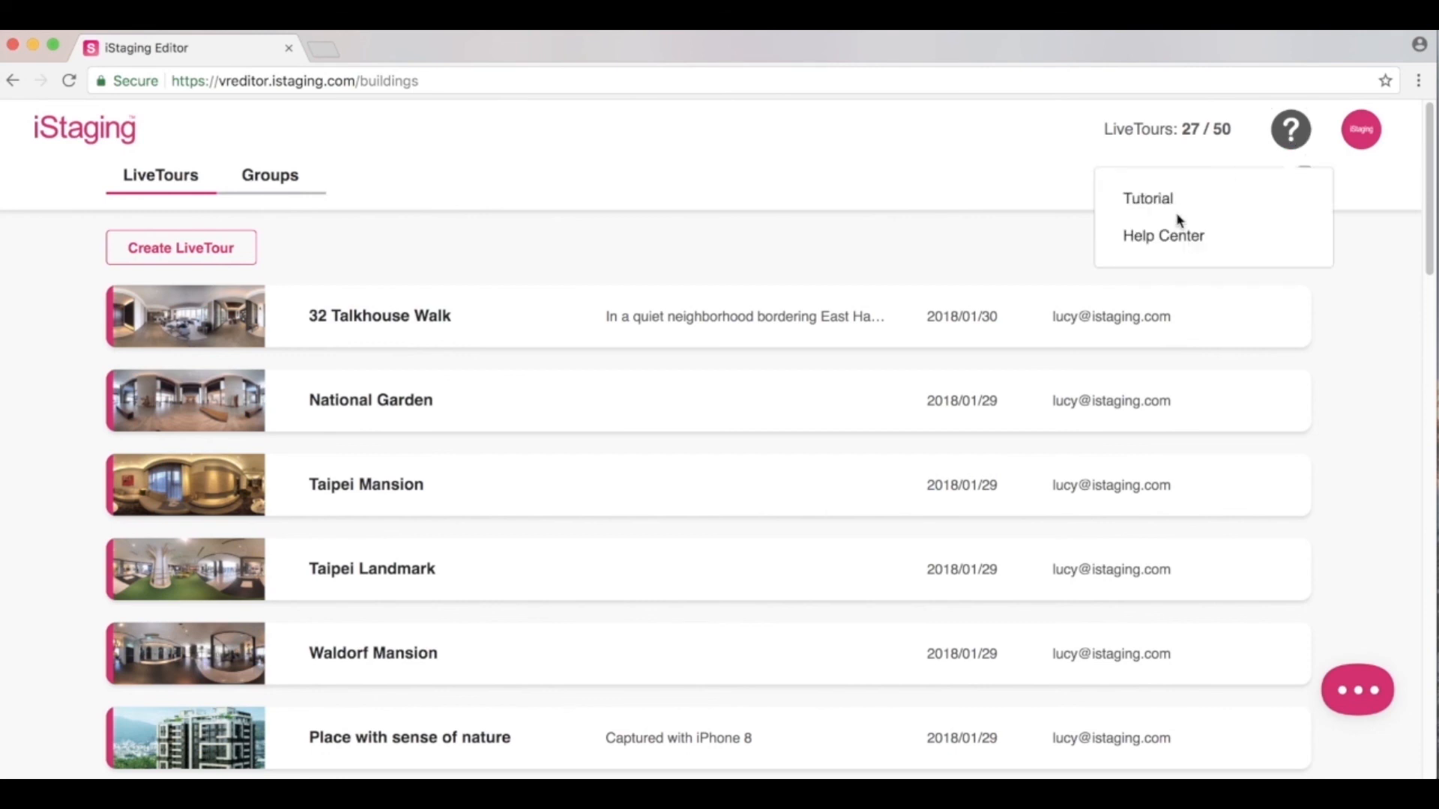
Open the Help Center in a new tab, scroll to Product Support, and launch the support chat.
left_click(1169, 235)
scroll(1171, 240, "down", 5)
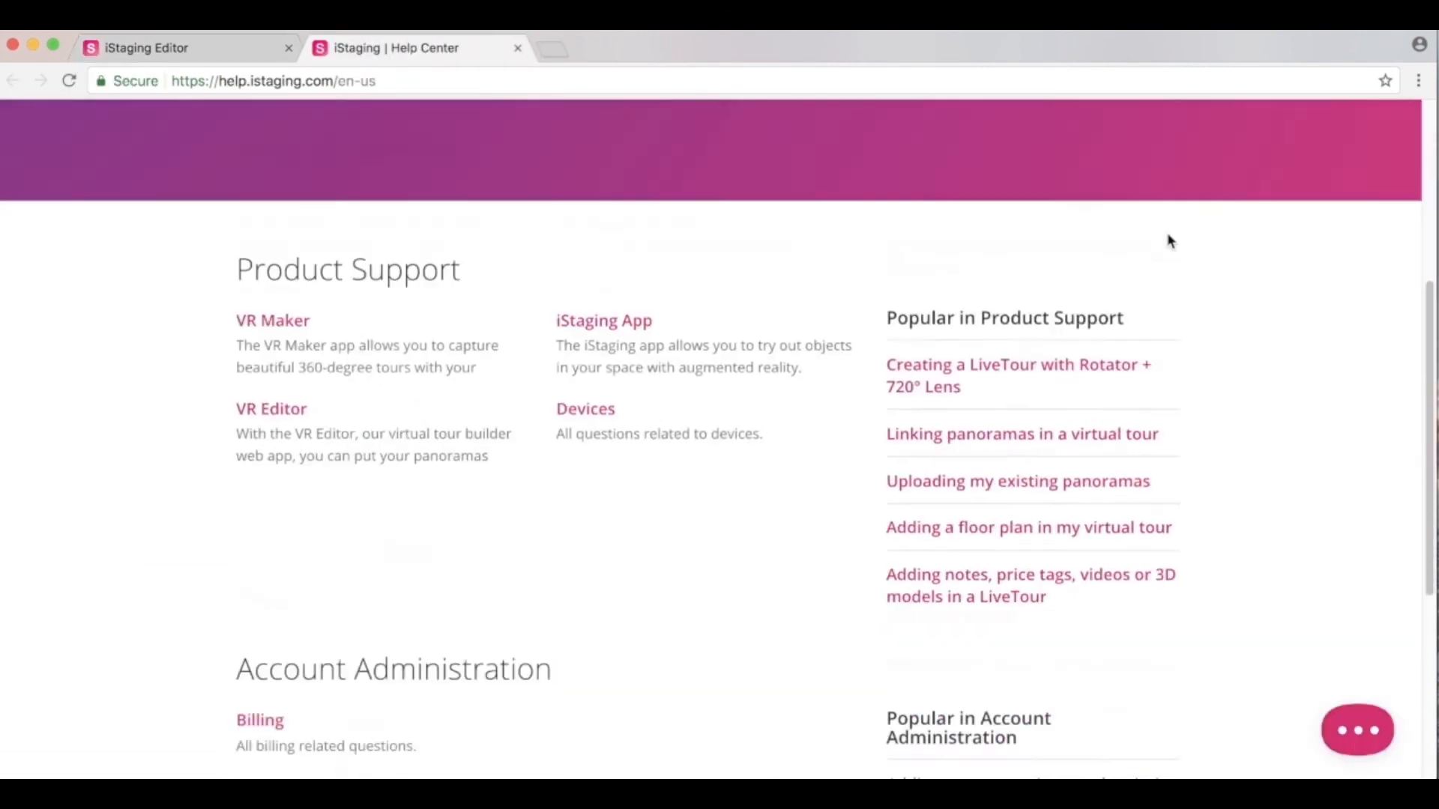
scroll(1171, 241, "down", 2)
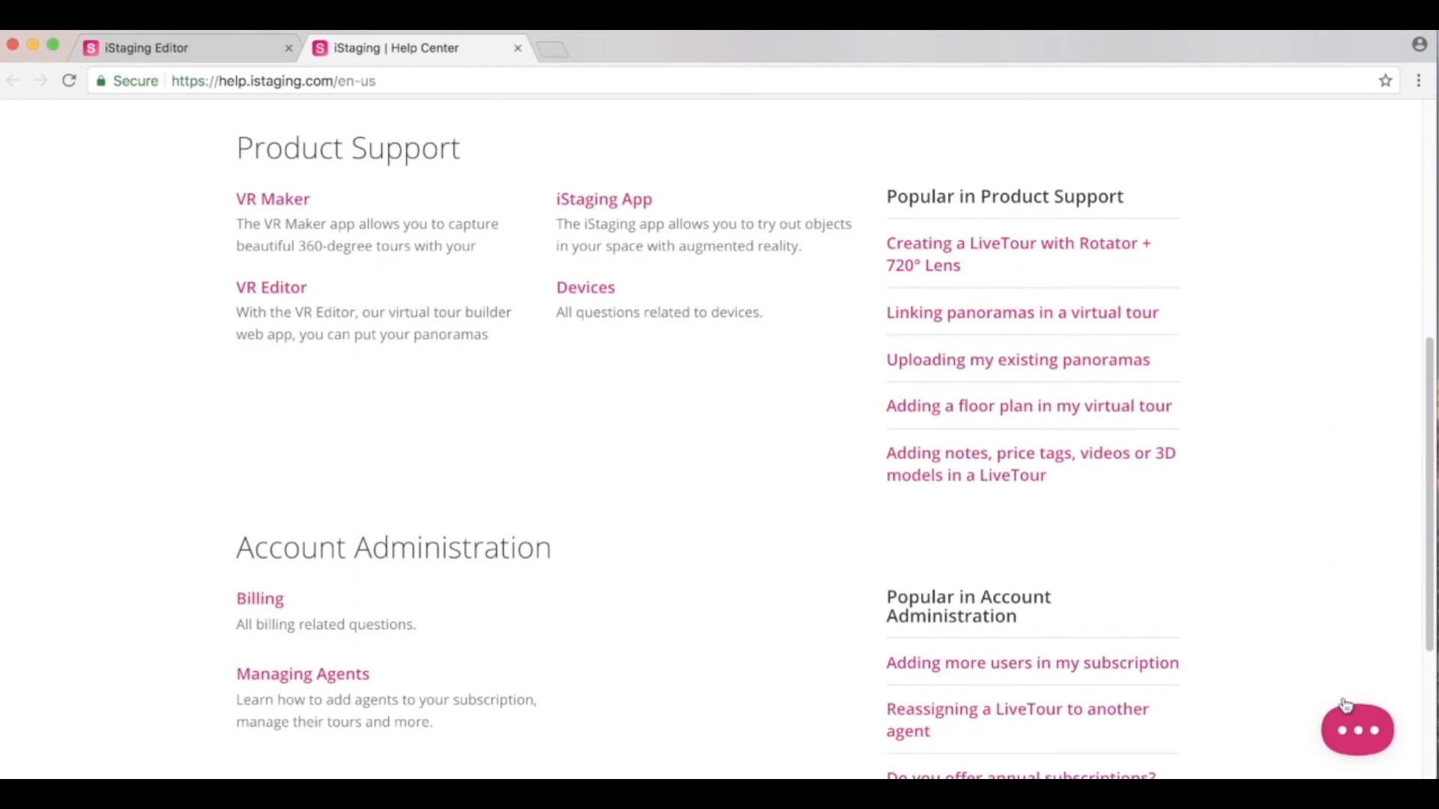
left_click(1351, 736)
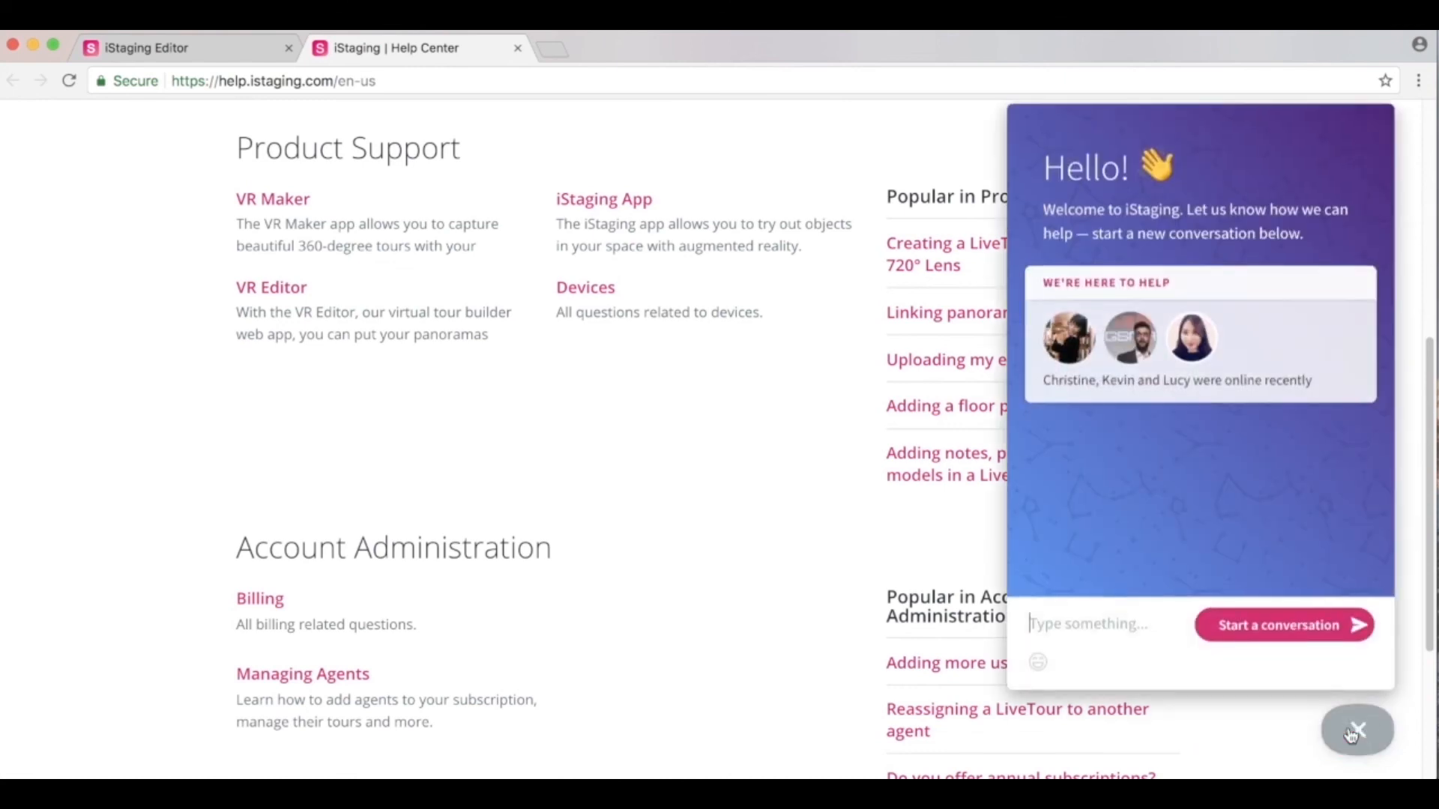